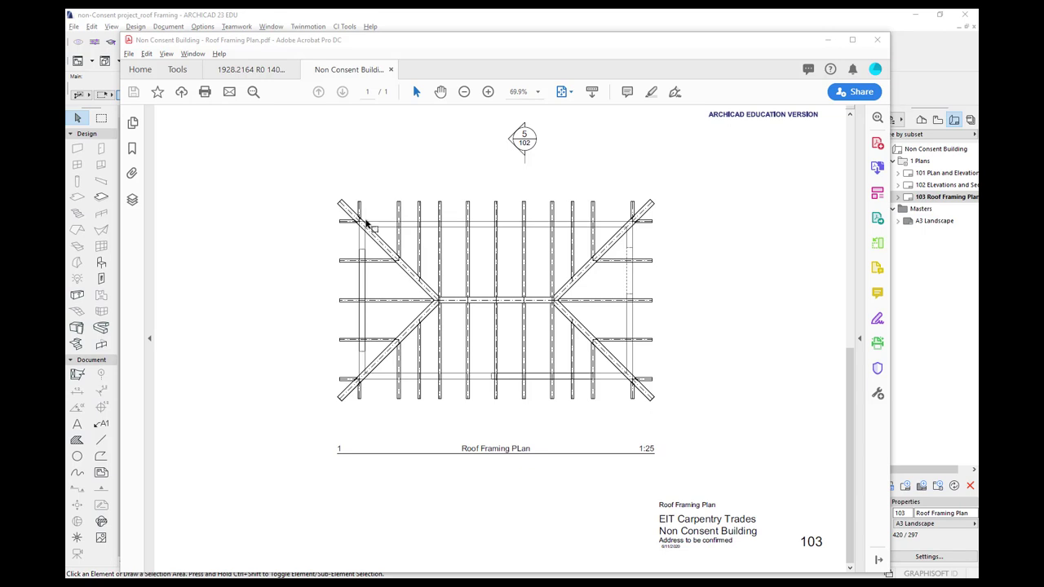
# Step: Zoom the Roof Framing Plan PDF to 150% and scroll through it to inspect the rafter linework
pyautogui.scroll(1, 369, 229)
pyautogui.scroll(-1, 371, 234)
pyautogui.click(488, 92)
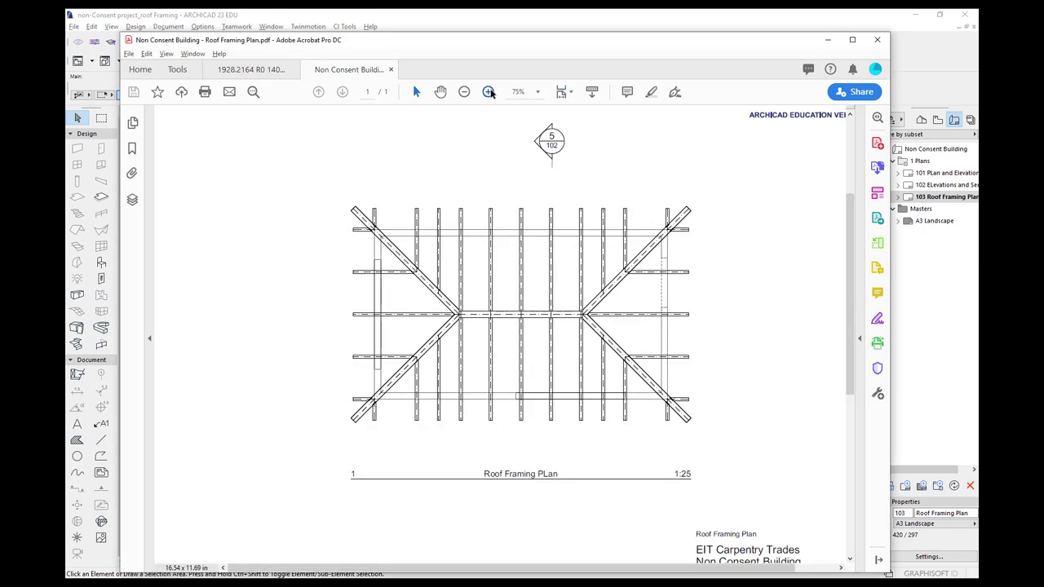
pyautogui.click(488, 92)
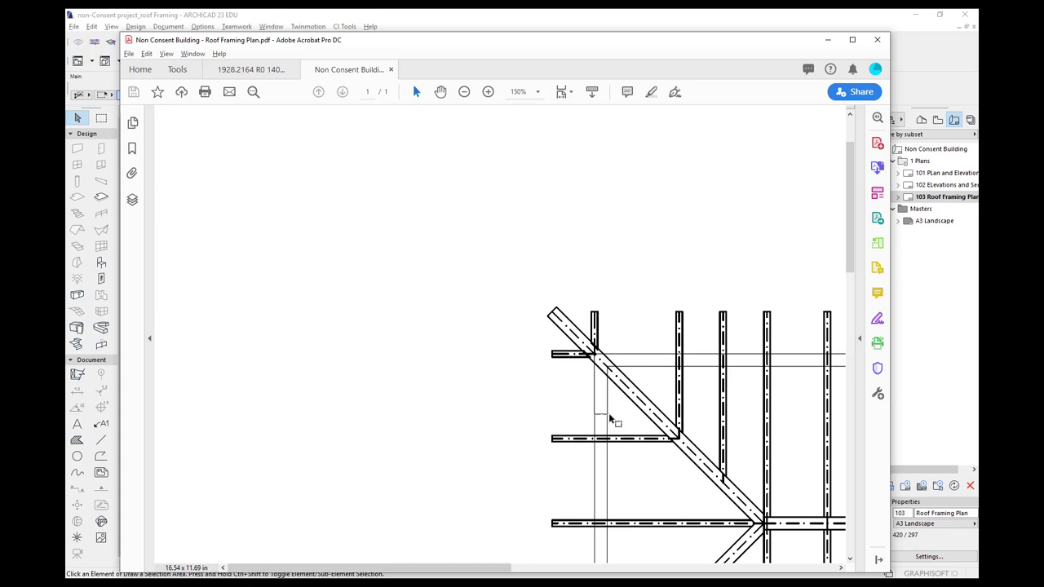
pyautogui.moveTo(850, 228)
pyautogui.mouseDown()
pyautogui.moveTo(837, 367)
pyautogui.moveTo(828, 343)
pyautogui.mouseUp()
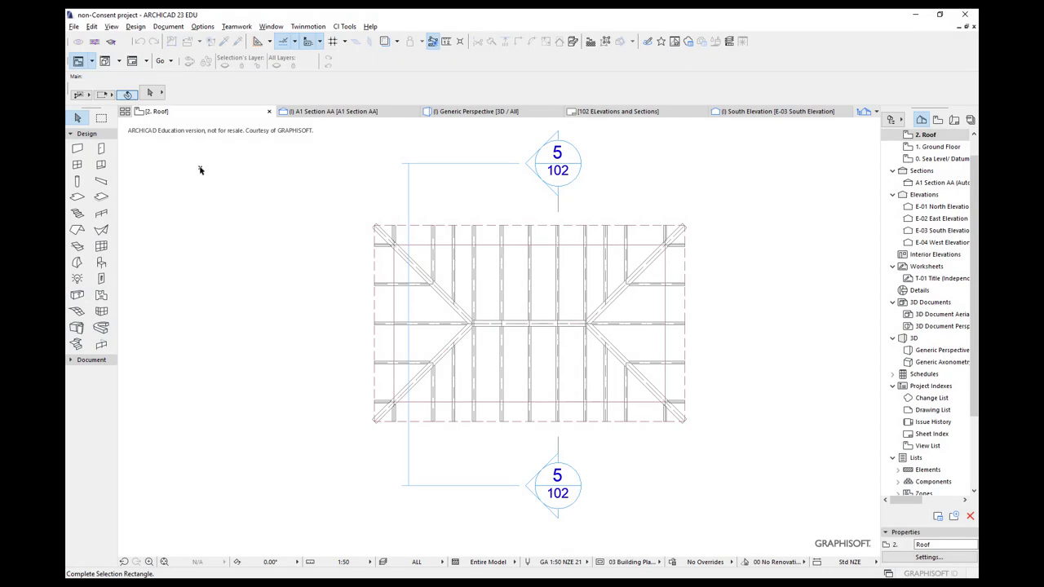
# Step: Select a single rafter and give it symbol line pen 21 (0.50 mm), overriding the object's pens
pyautogui.moveTo(200, 169); pyautogui.dragTo(454, 269)
pyautogui.click(462, 202)
pyautogui.click(466, 226)
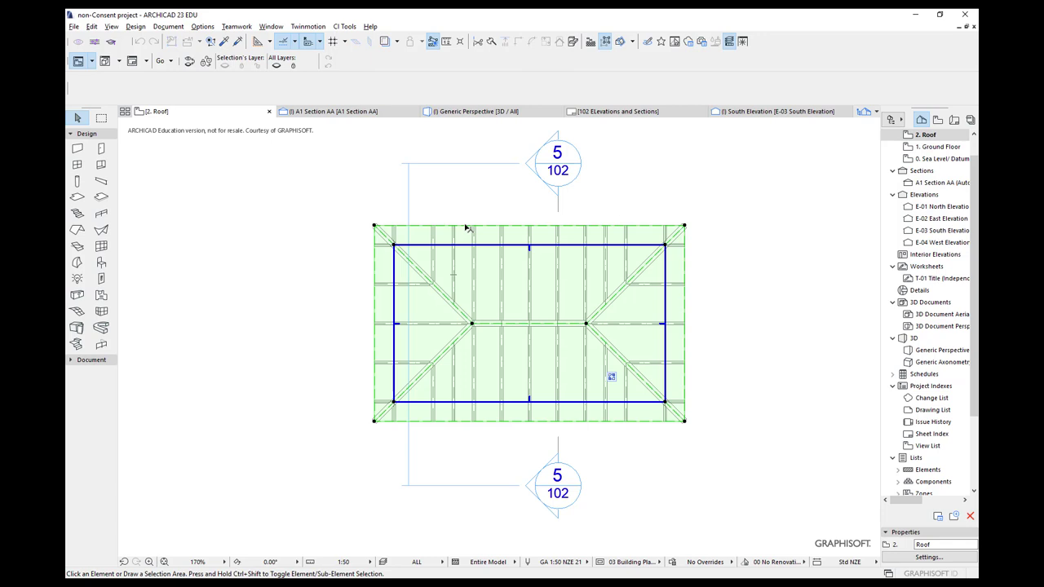
pyautogui.click(455, 236)
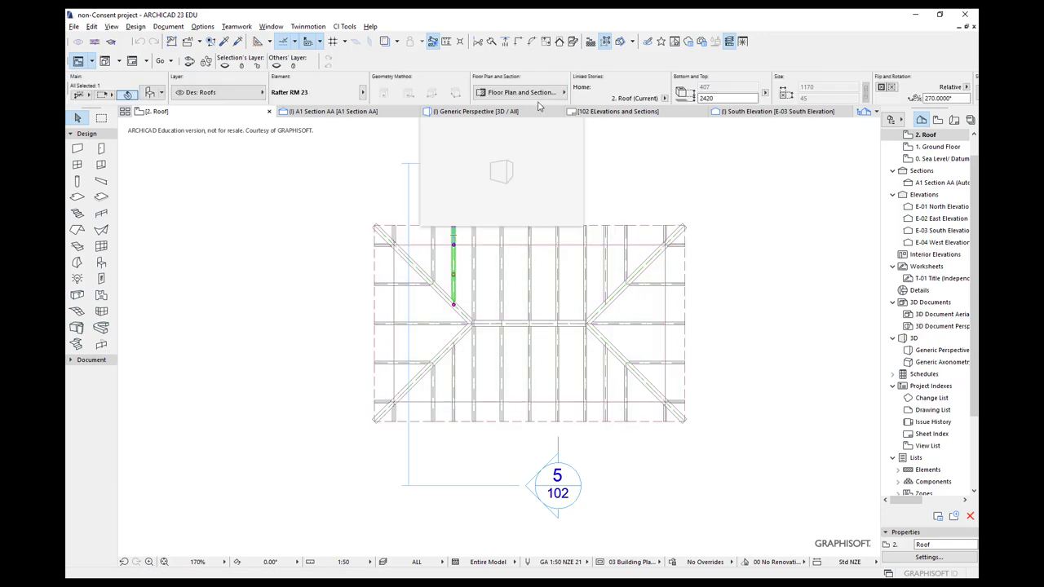
pyautogui.click(563, 93)
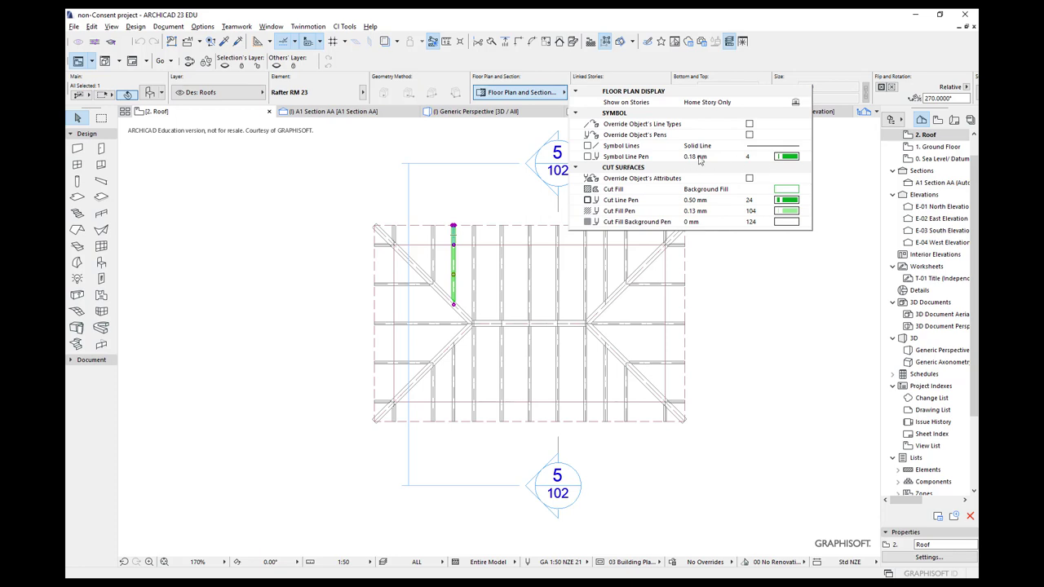
pyautogui.click(778, 158)
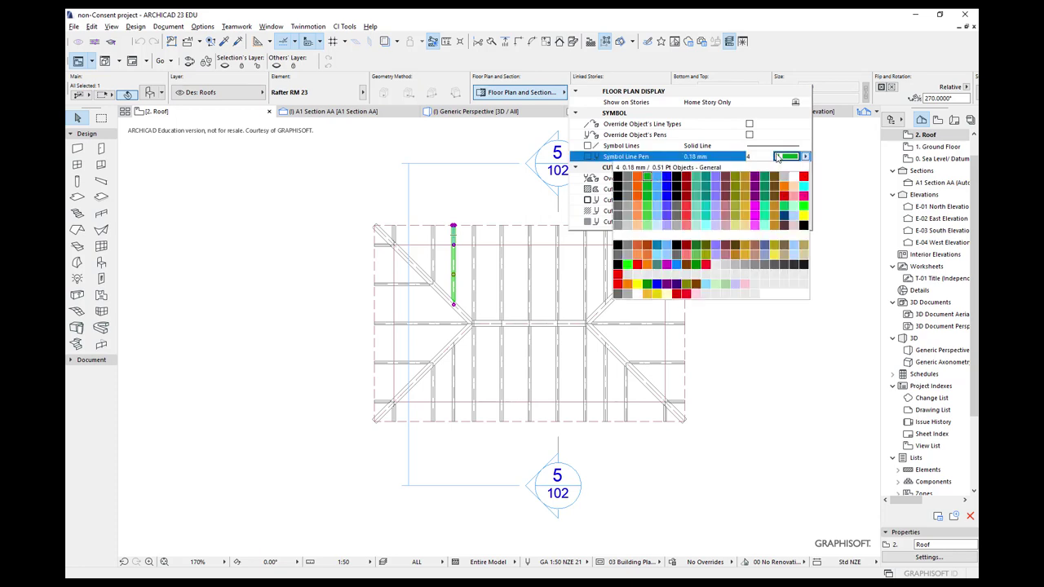
pyautogui.click(618, 187)
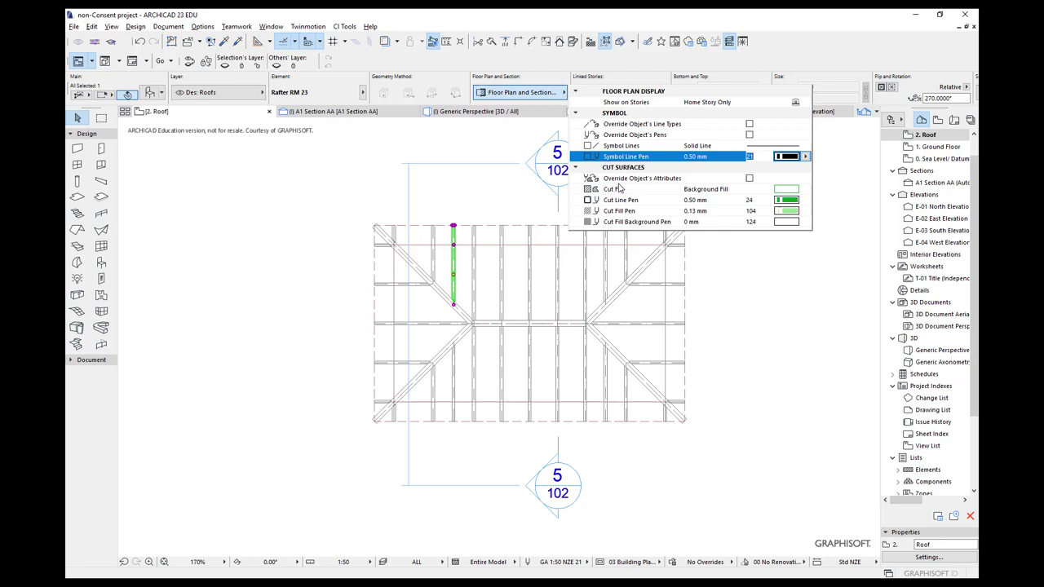
pyautogui.click(749, 135)
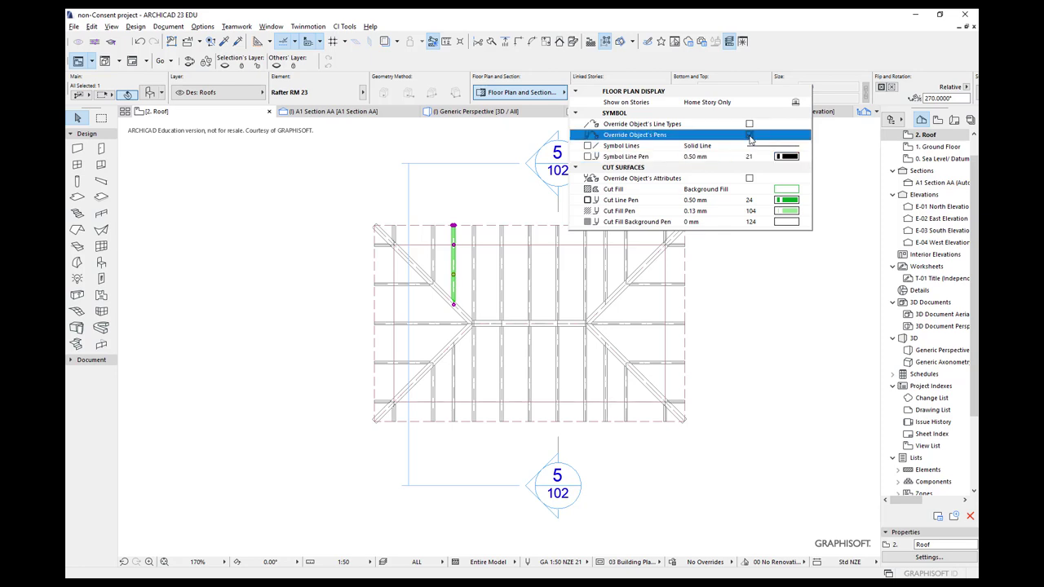
# Step: Zoom in to check the rafter and roof, then select all 37 roof elements
pyautogui.scroll(4, 461, 217)
pyautogui.click(462, 222)
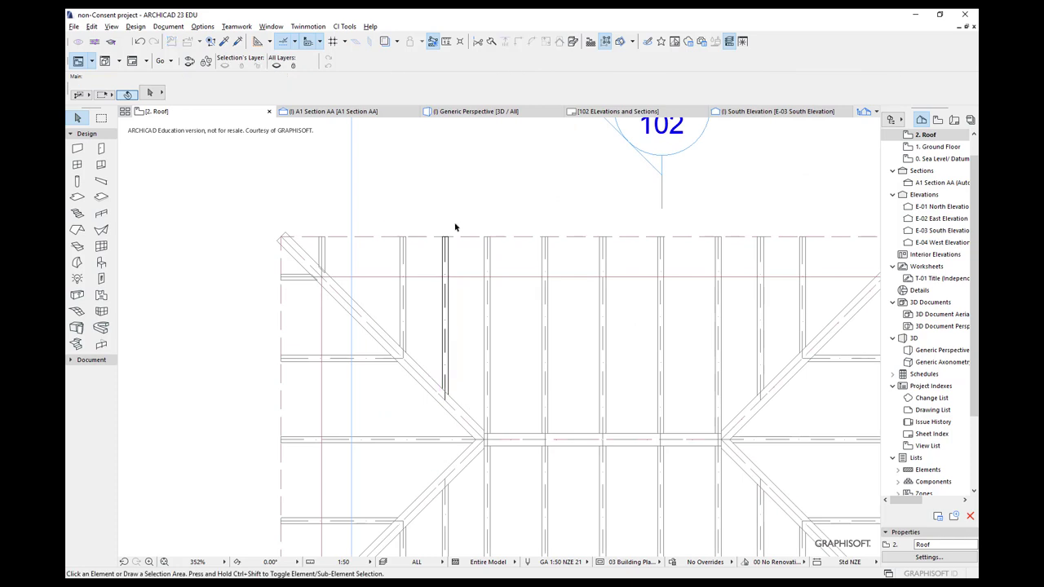
pyautogui.scroll(6, 455, 228)
pyautogui.click(435, 300)
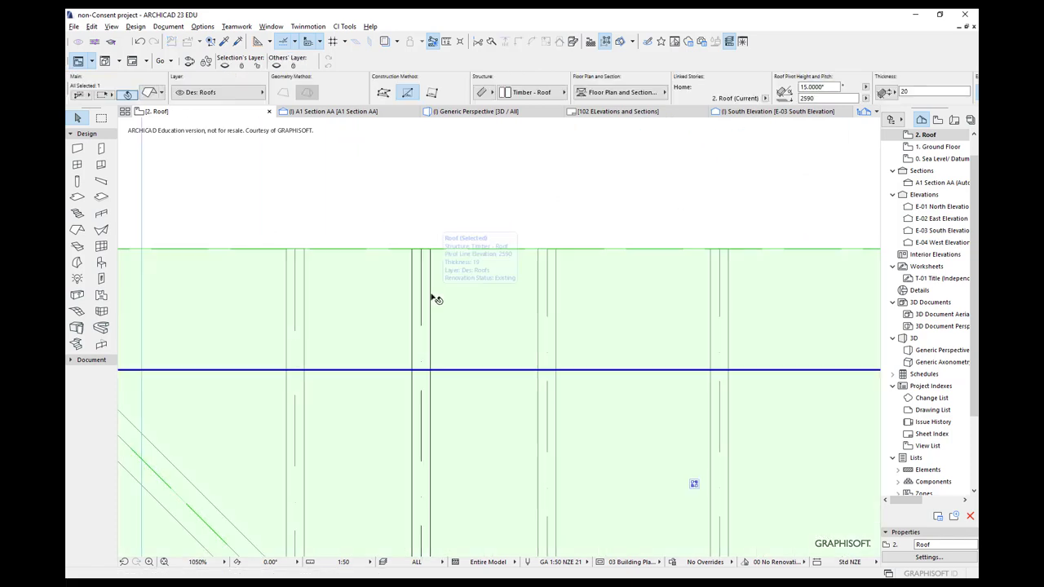
pyautogui.press('Escape')
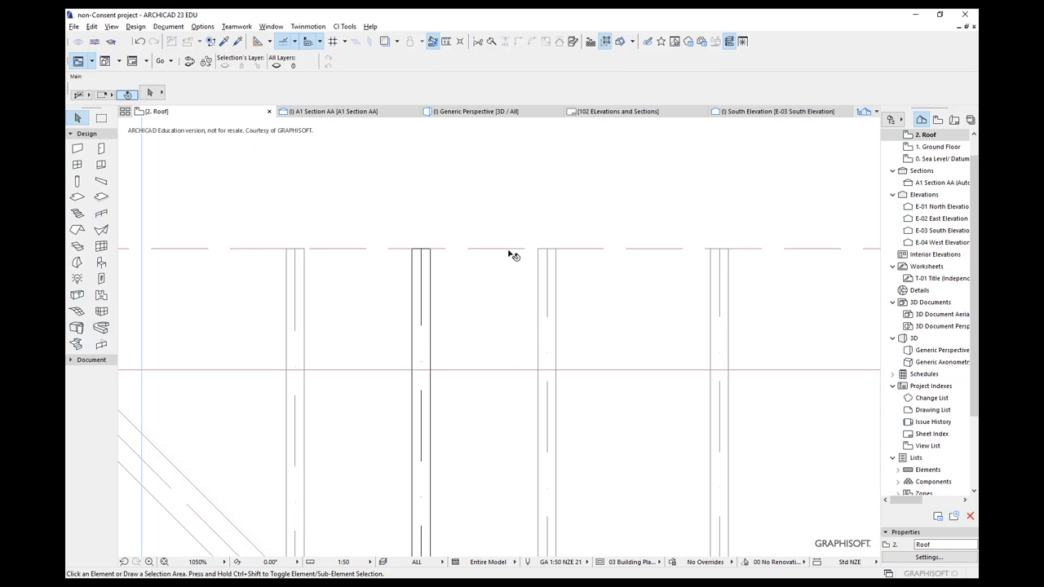
pyautogui.scroll(-6, 512, 253)
pyautogui.scroll(-2, 504, 204)
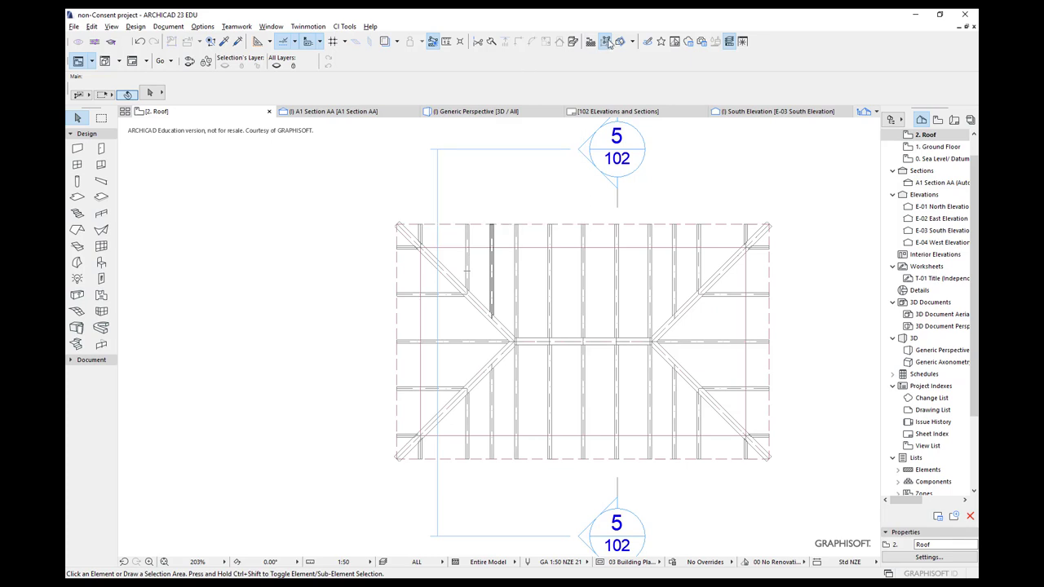
pyautogui.click(498, 237)
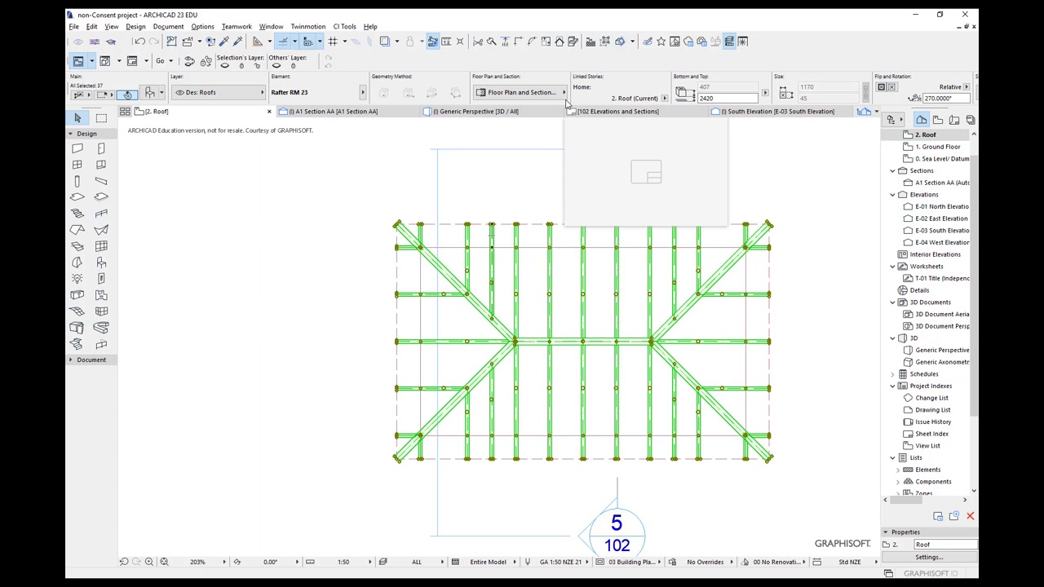
# Step: Set their symbol line pen to 21 (0.50 mm) with Override Object's Pens ticked
pyautogui.click(566, 96)
pyautogui.click(771, 136)
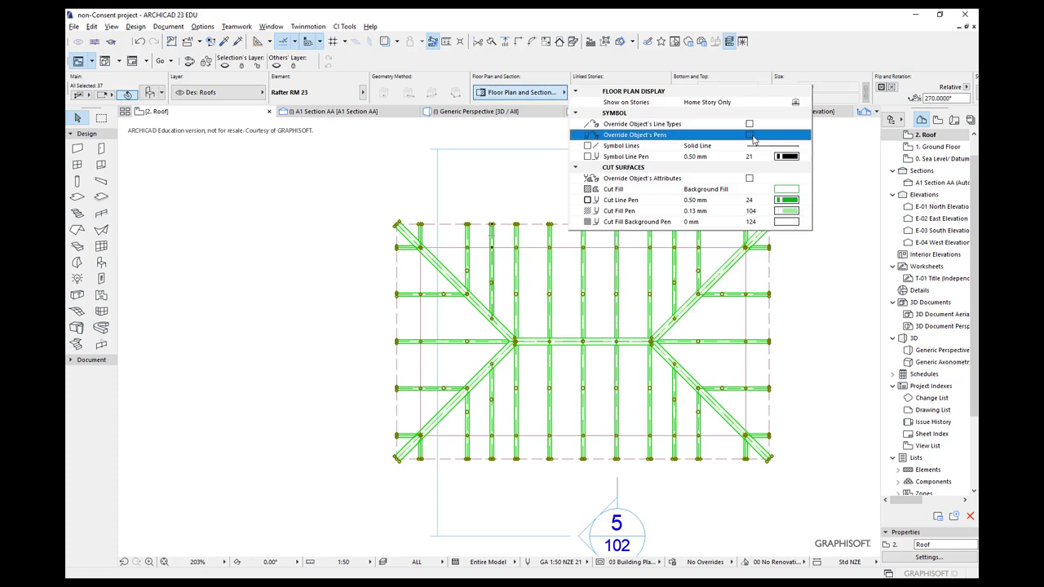
pyautogui.click(788, 157)
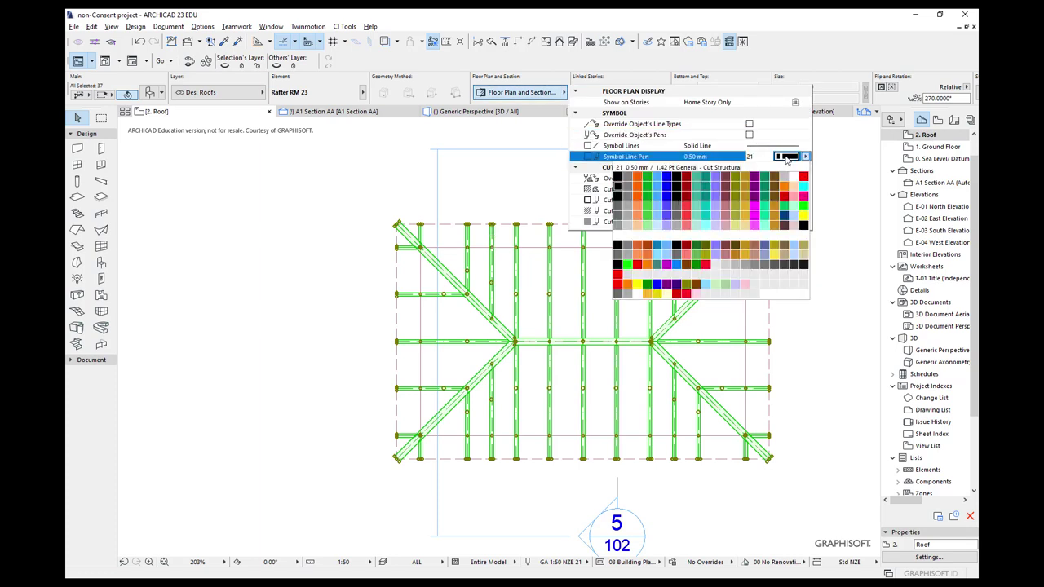
pyautogui.click(634, 193)
pyautogui.click(796, 156)
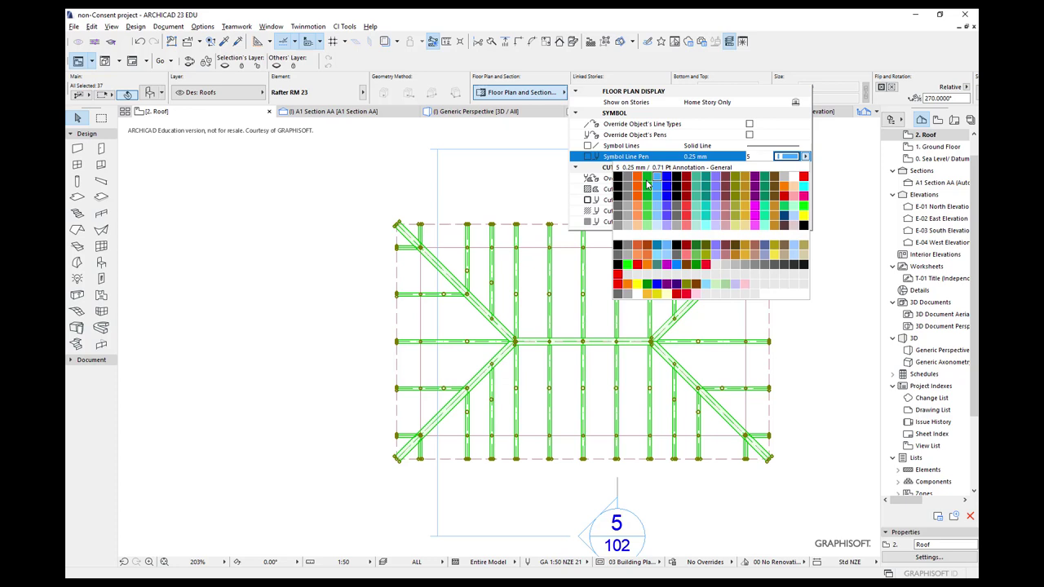
pyautogui.click(620, 188)
pyautogui.click(749, 135)
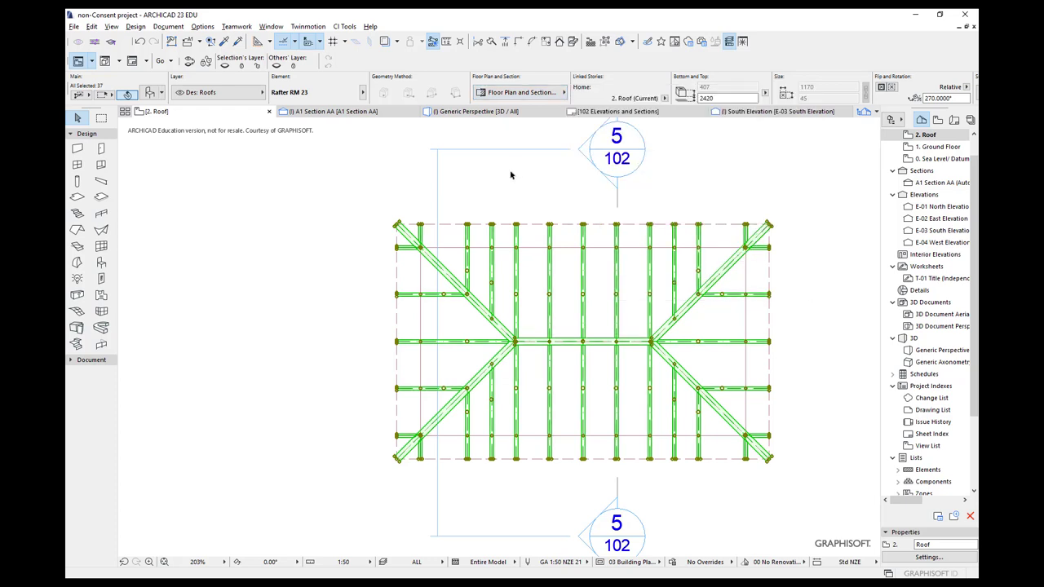
pyautogui.click(928, 151)
pyautogui.doubleClick(928, 151)
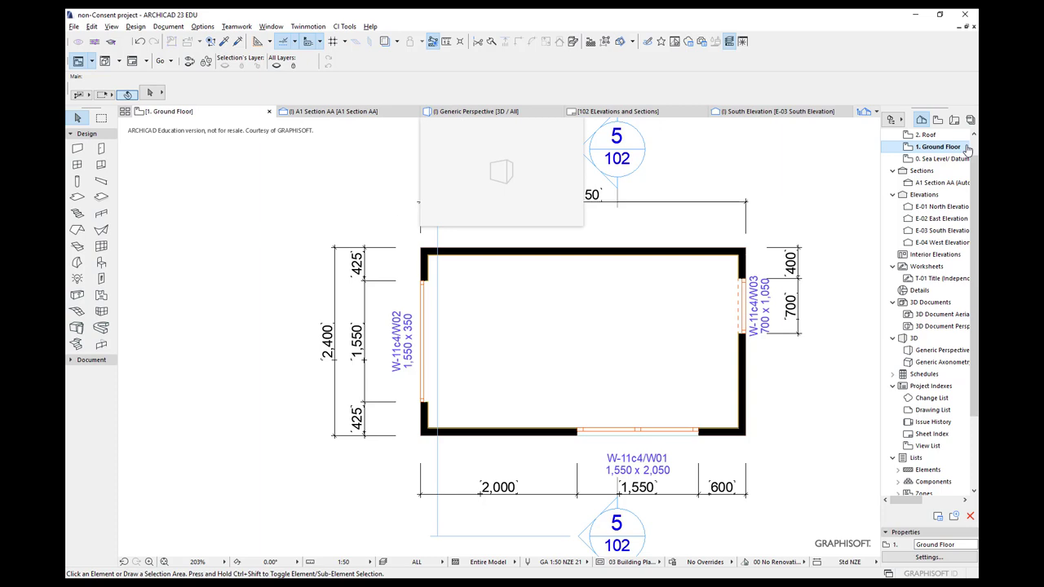
pyautogui.click(925, 136)
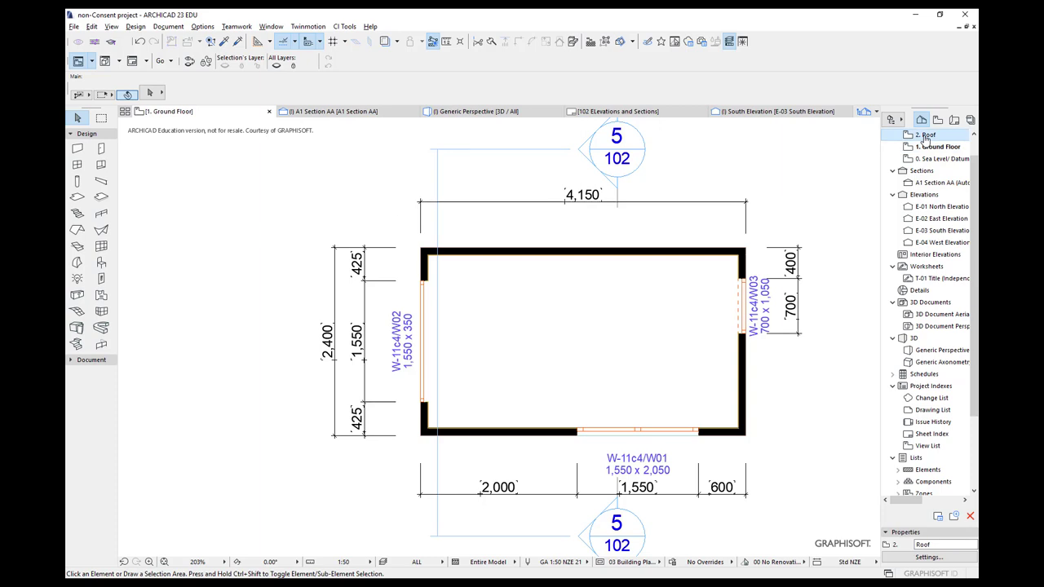
pyautogui.doubleClick(925, 135)
pyautogui.hotkey('ctrl', 'a')
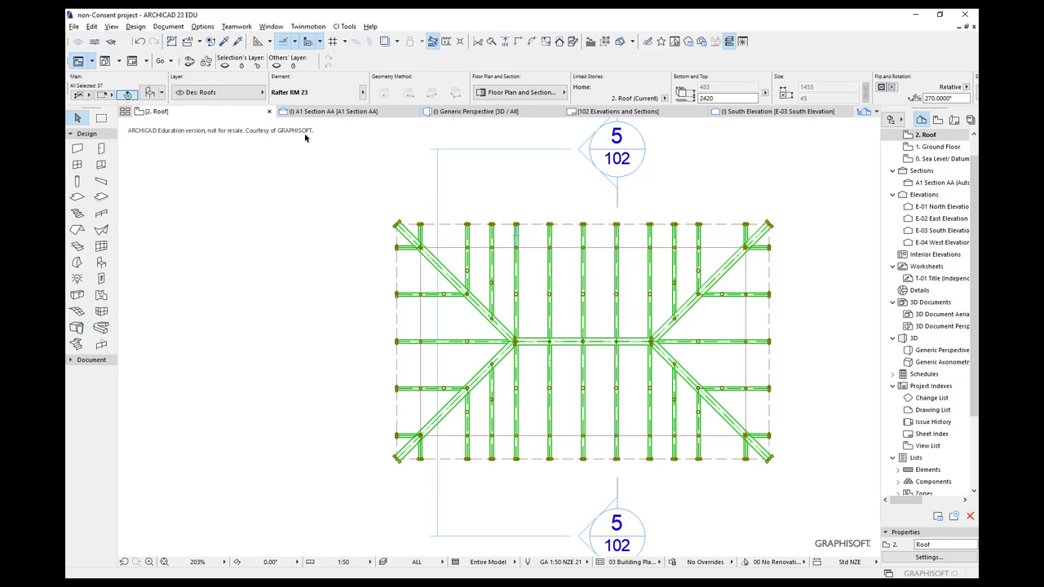
# Step: Set the rafters to show on Home & One Story Down, then open the 1. Ground Floor plan
pyautogui.hotkey('ctrl', 't')
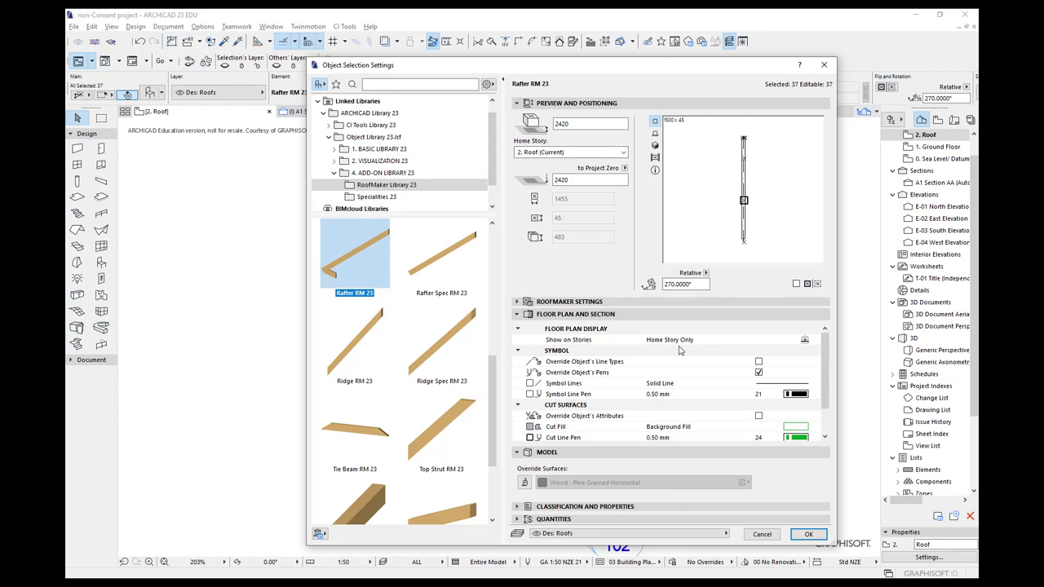
pyautogui.click(803, 341)
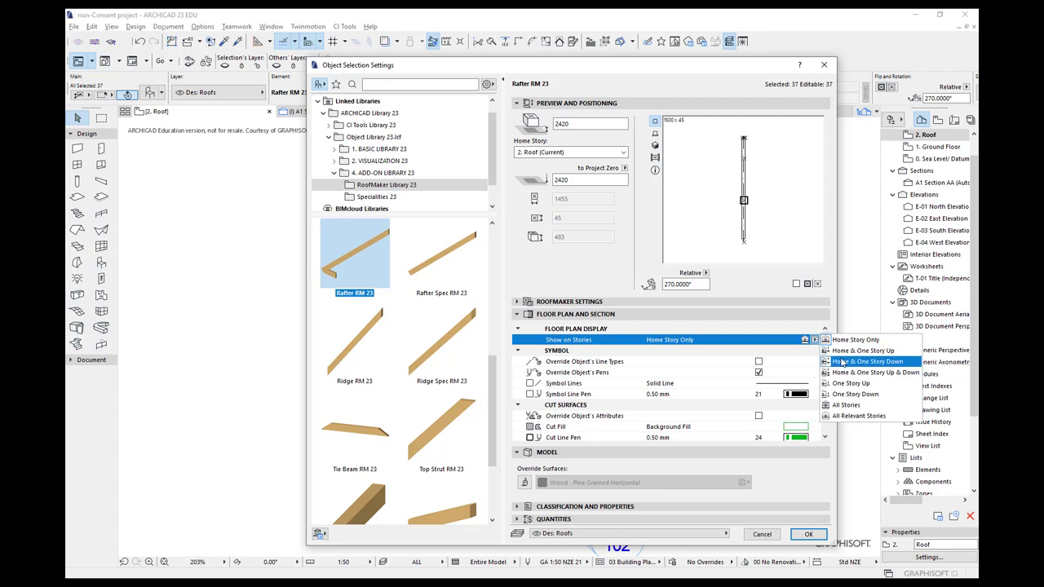
pyautogui.click(843, 361)
pyautogui.click(807, 536)
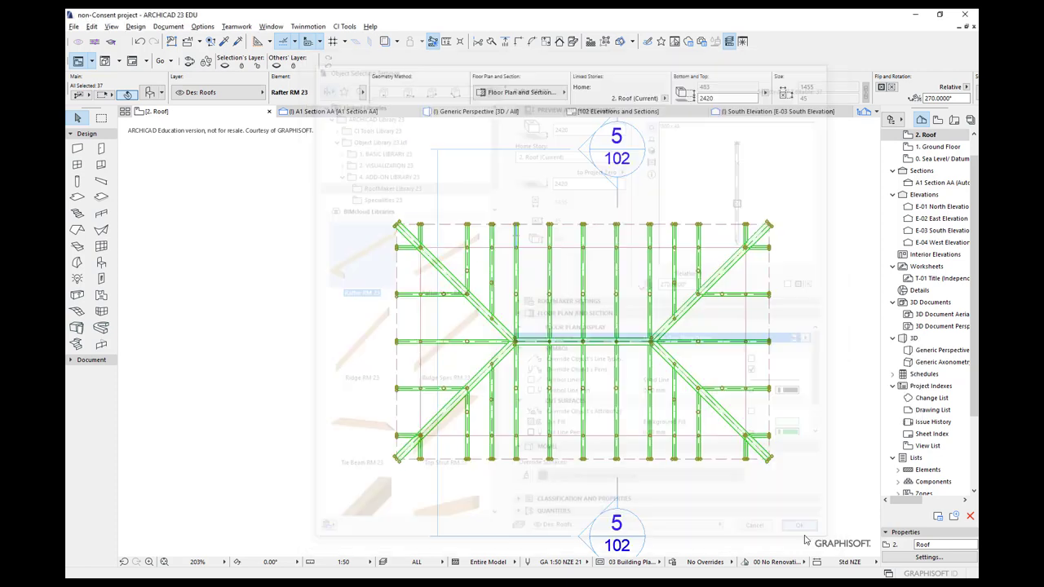
pyautogui.doubleClick(907, 150)
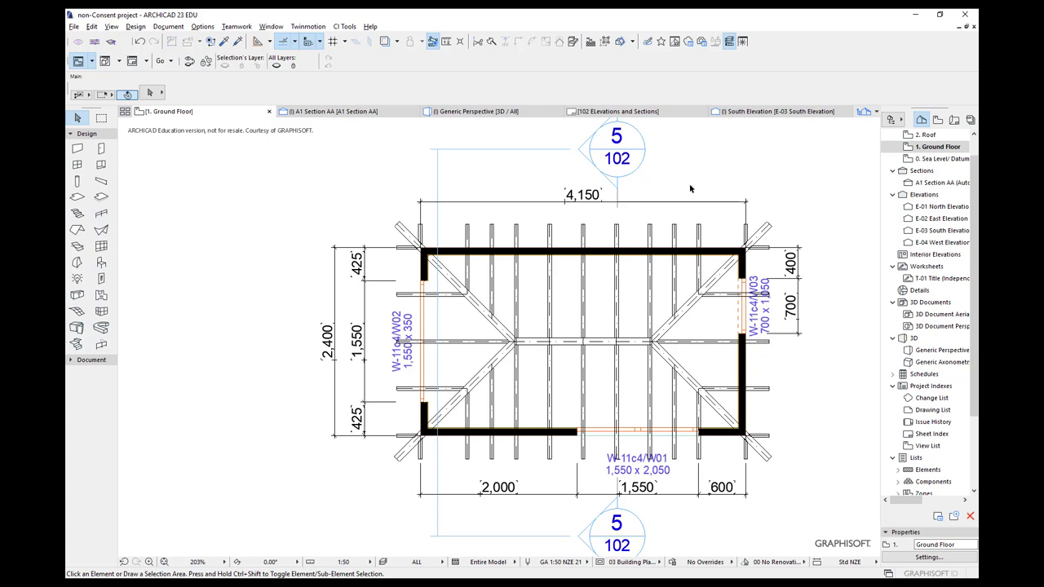
# Step: Apply the Plan Roof Framing layer combination and settle on the 05 Ceiling Plans model view options
pyautogui.click(442, 563)
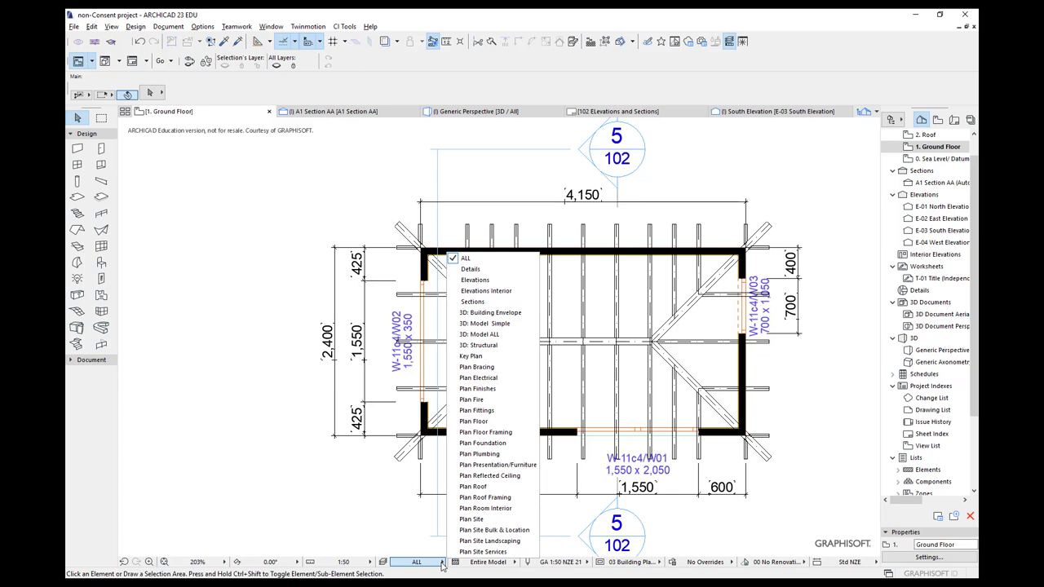
pyautogui.click(470, 499)
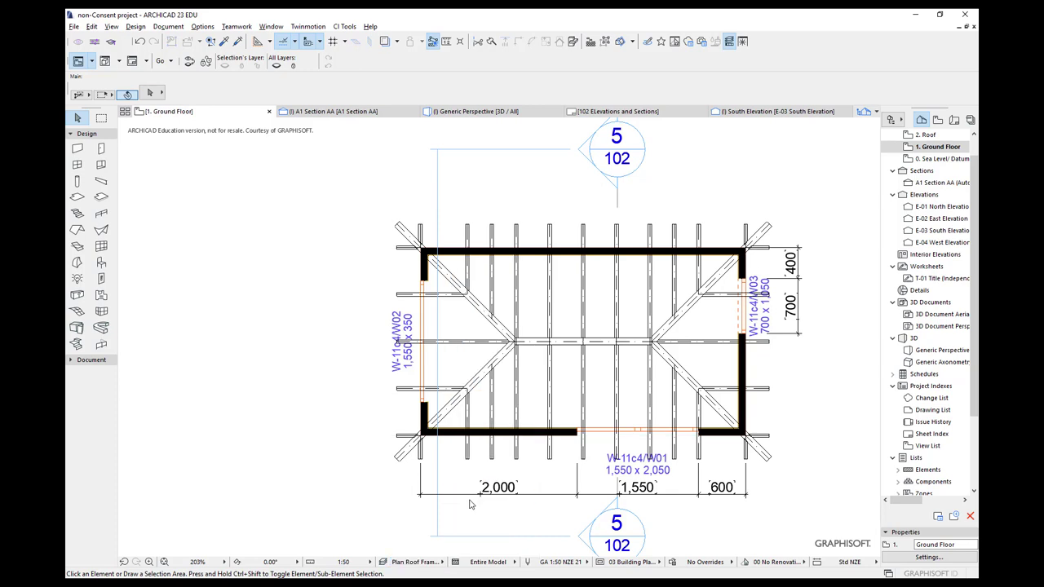
pyautogui.click(656, 562)
pyautogui.click(698, 476)
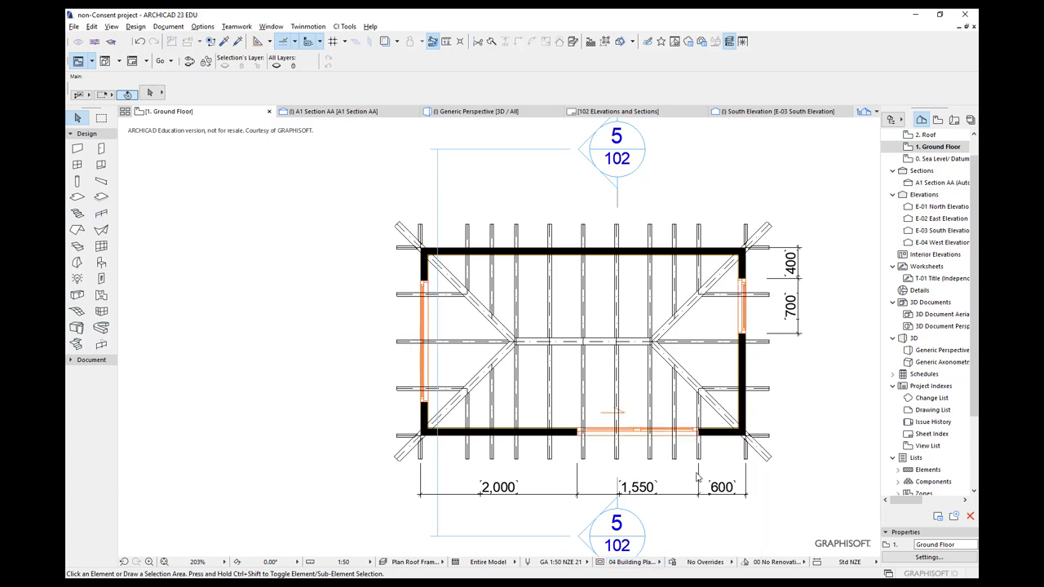
pyautogui.click(658, 563)
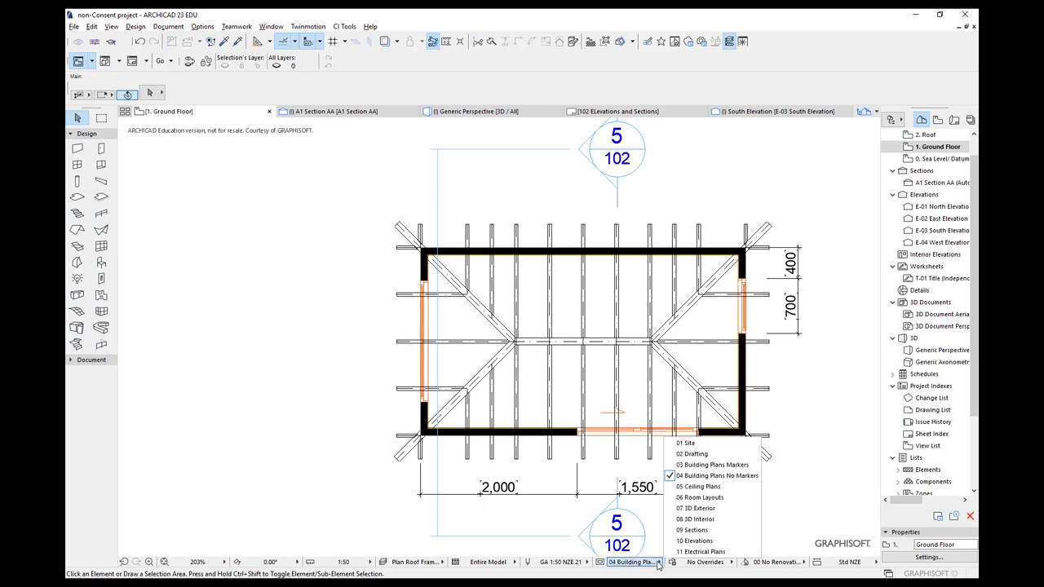
pyautogui.click(684, 488)
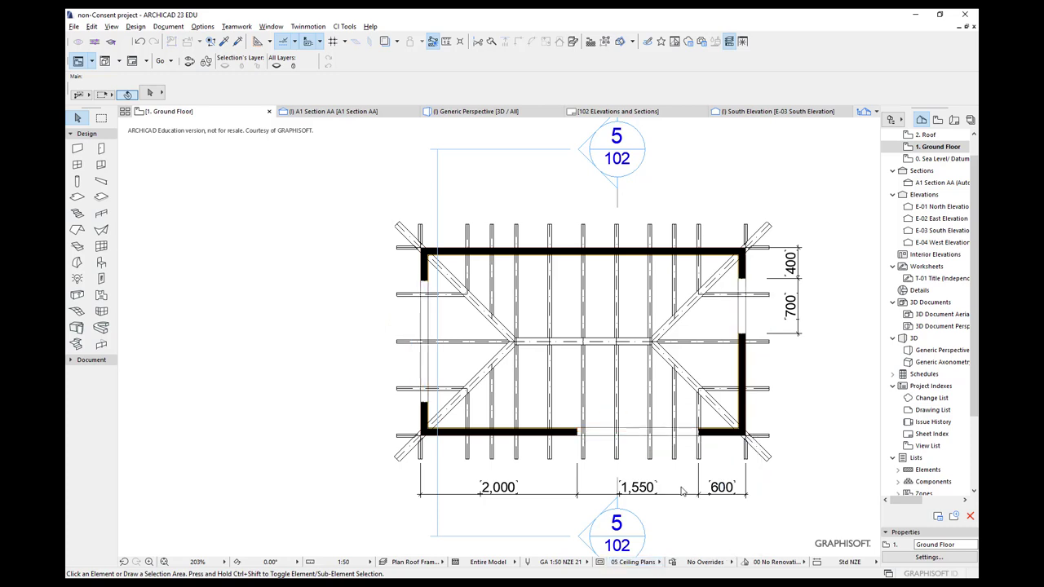
pyautogui.click(658, 563)
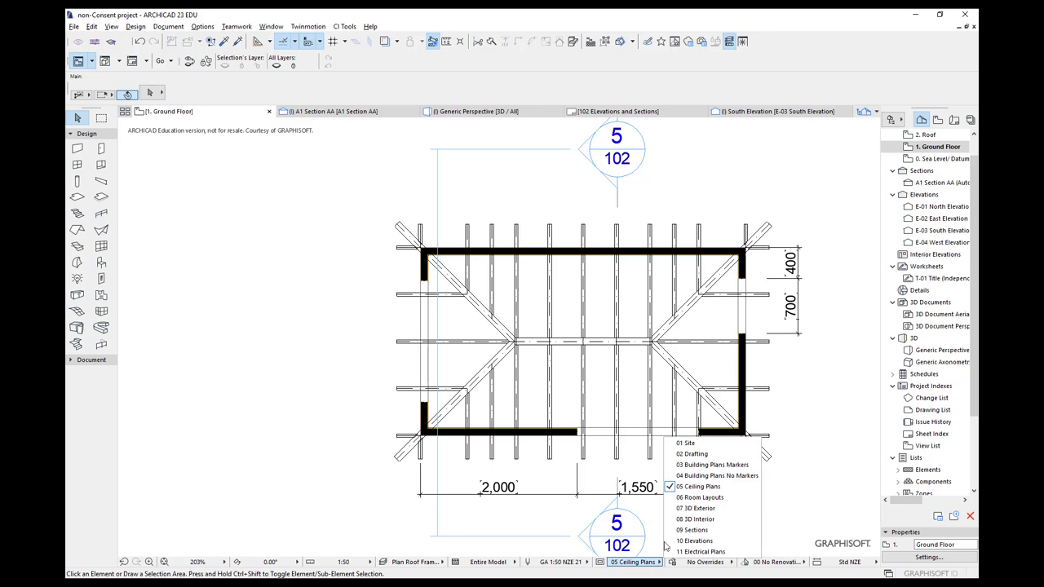
pyautogui.click(688, 444)
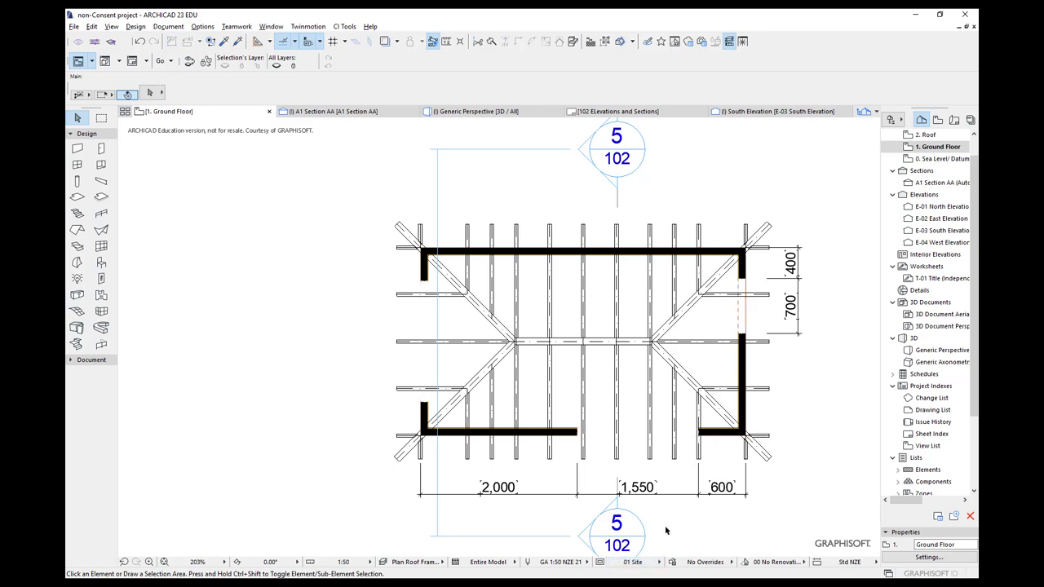
pyautogui.click(658, 563)
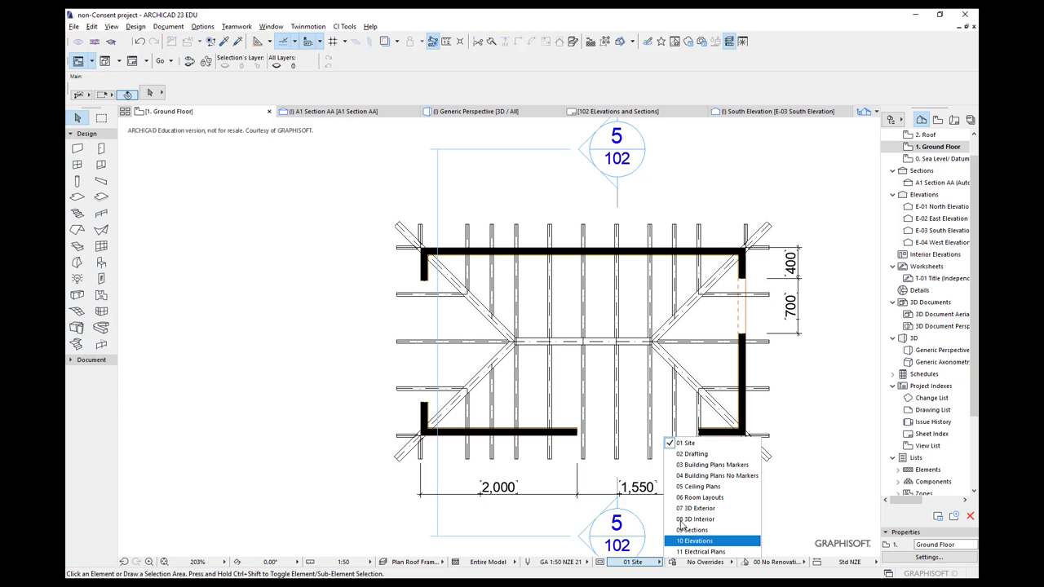
pyautogui.click(709, 488)
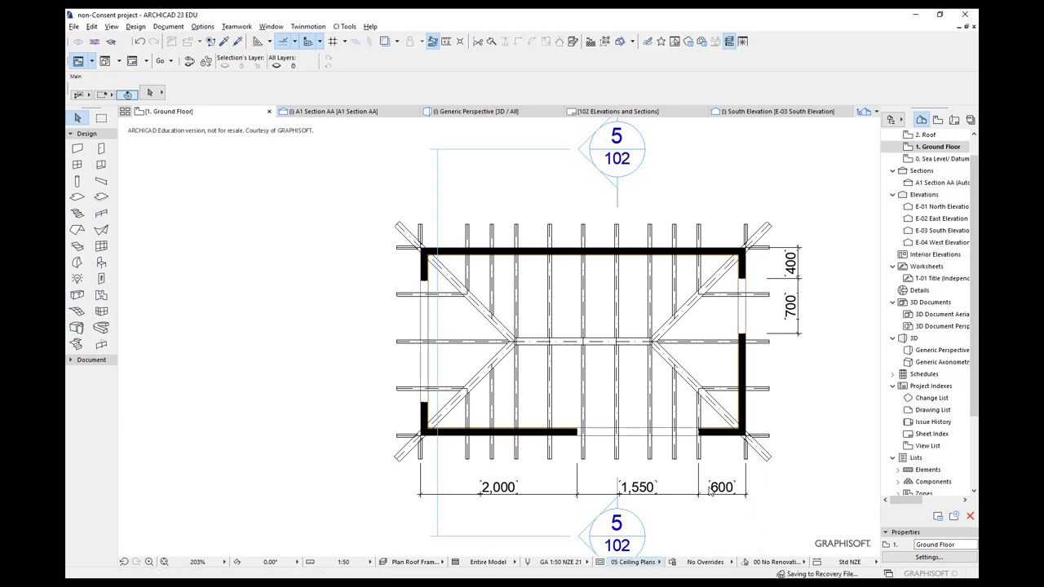
# Step: Set the structure display to Core Only
pyautogui.click(513, 562)
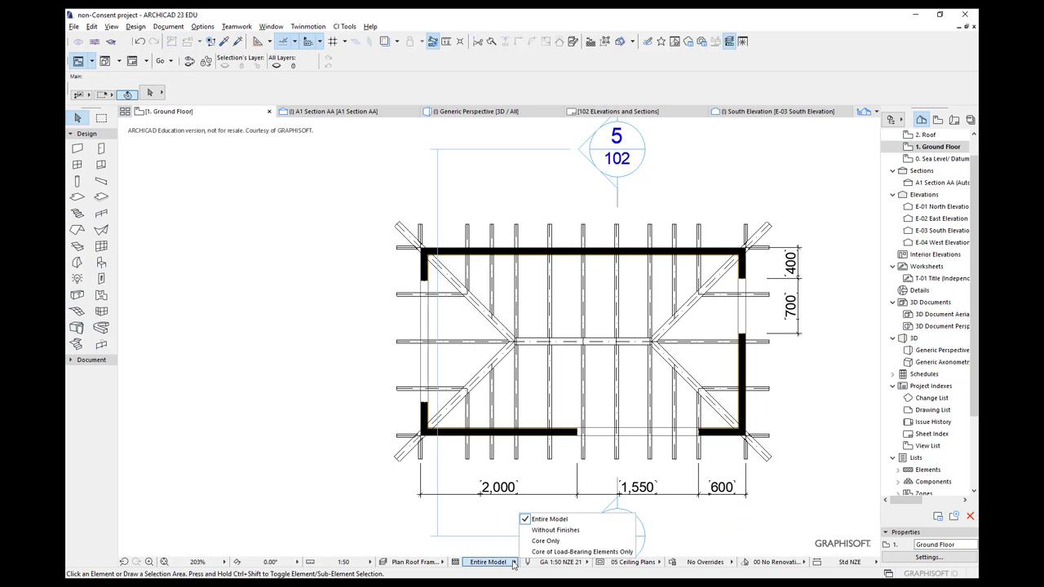
pyautogui.click(556, 531)
pyautogui.click(513, 562)
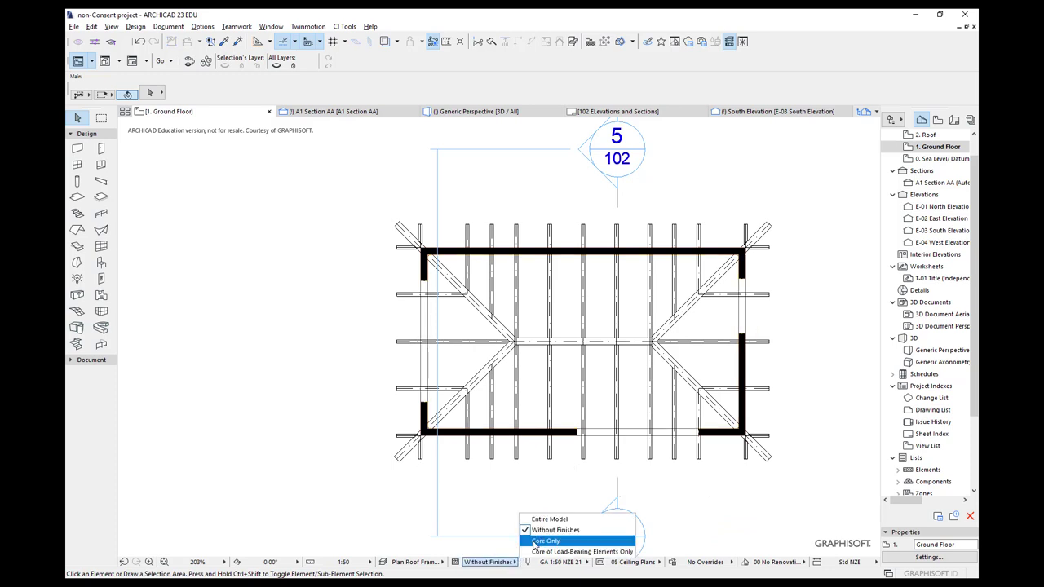
pyautogui.click(543, 541)
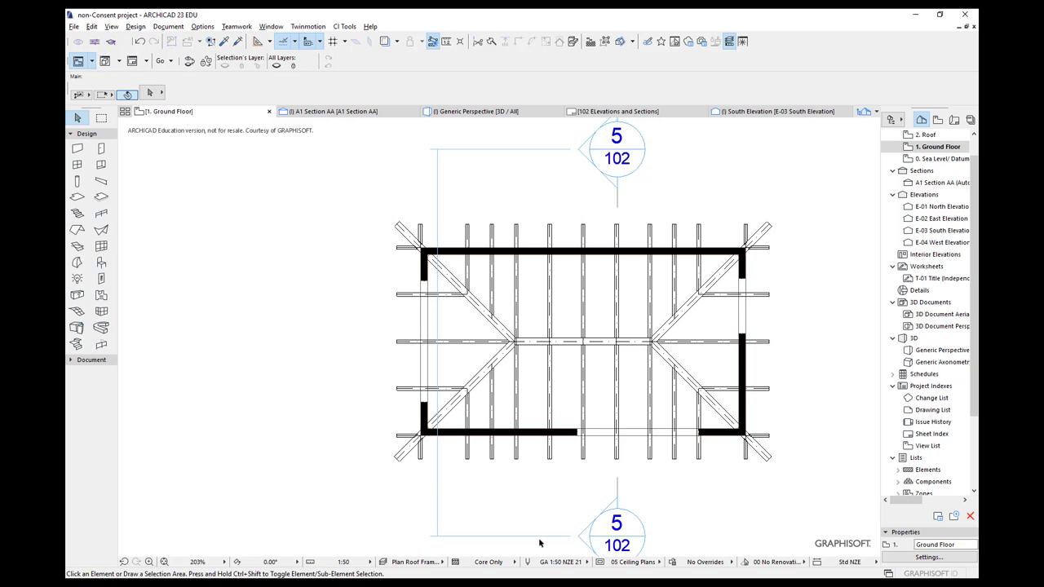
# Step: Apply the 08 Roof Framing graphic override and select all elements on the plan
pyautogui.click(719, 563)
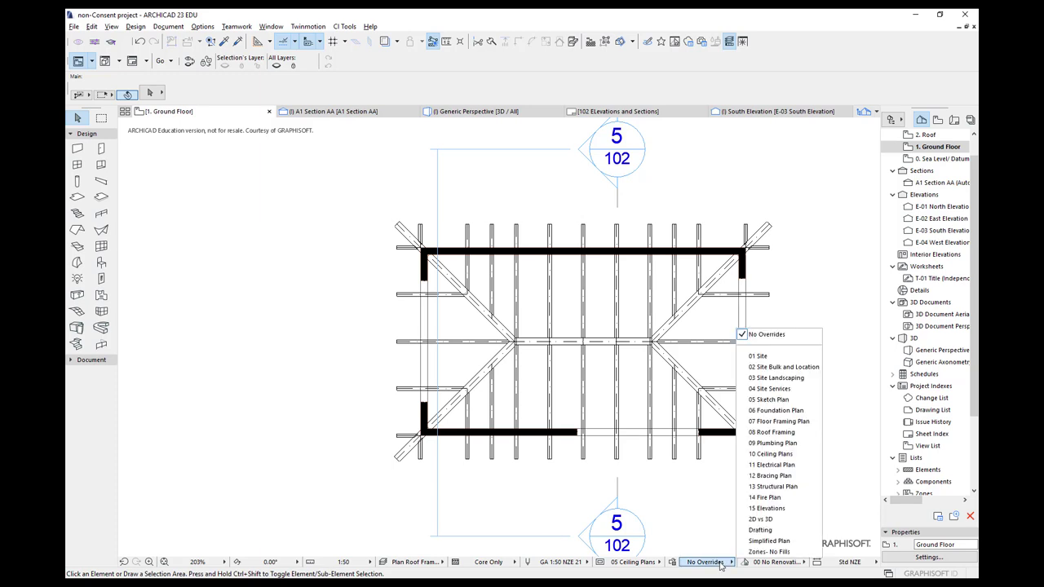
pyautogui.click(765, 434)
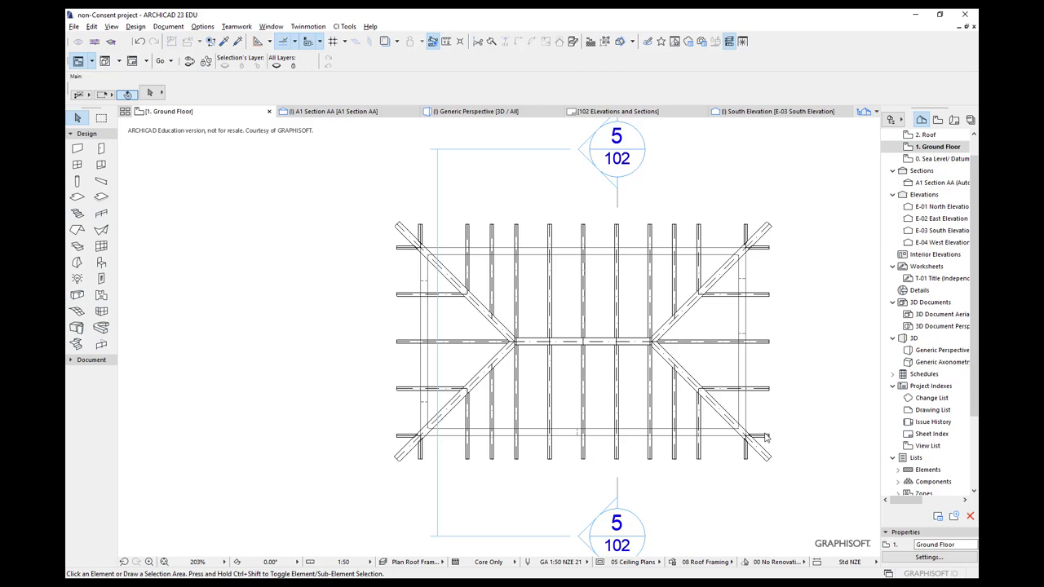
pyautogui.scroll(5, 437, 250)
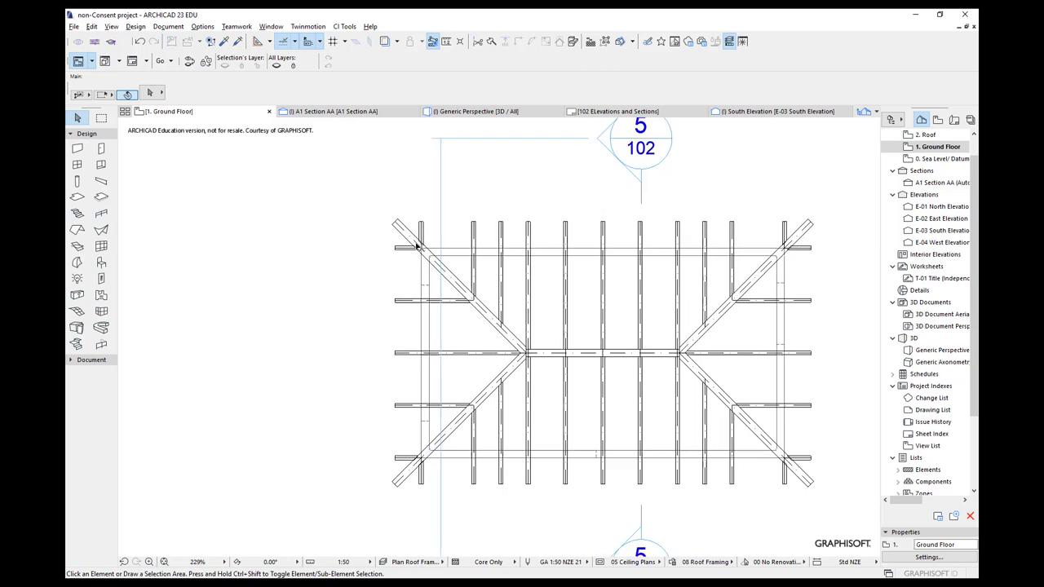
pyautogui.scroll(5, 436, 249)
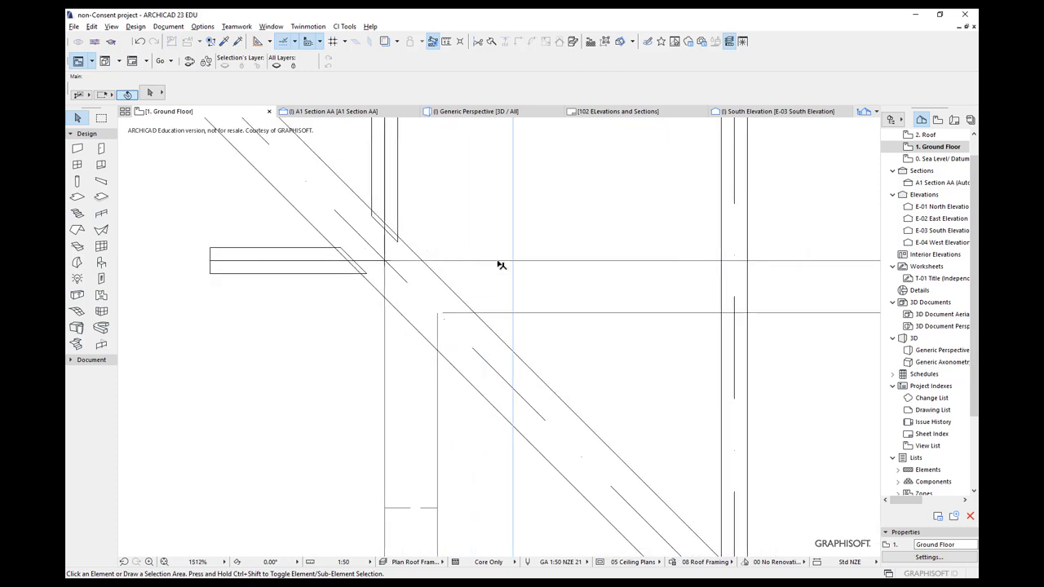
pyautogui.hotkey('ctrl', 'a')
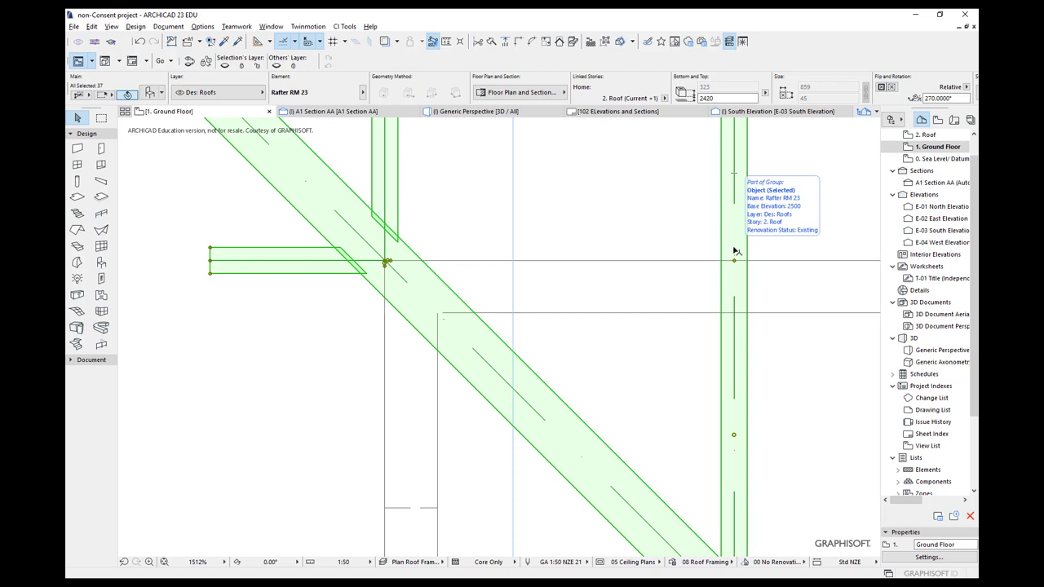
pyautogui.scroll(-5, 550, 241)
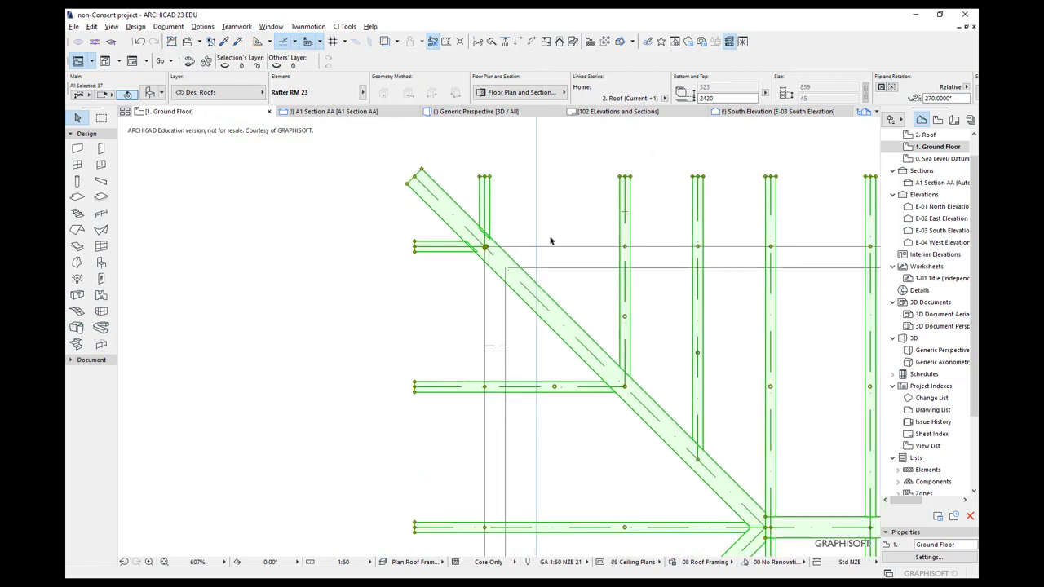
pyautogui.scroll(-3, 551, 241)
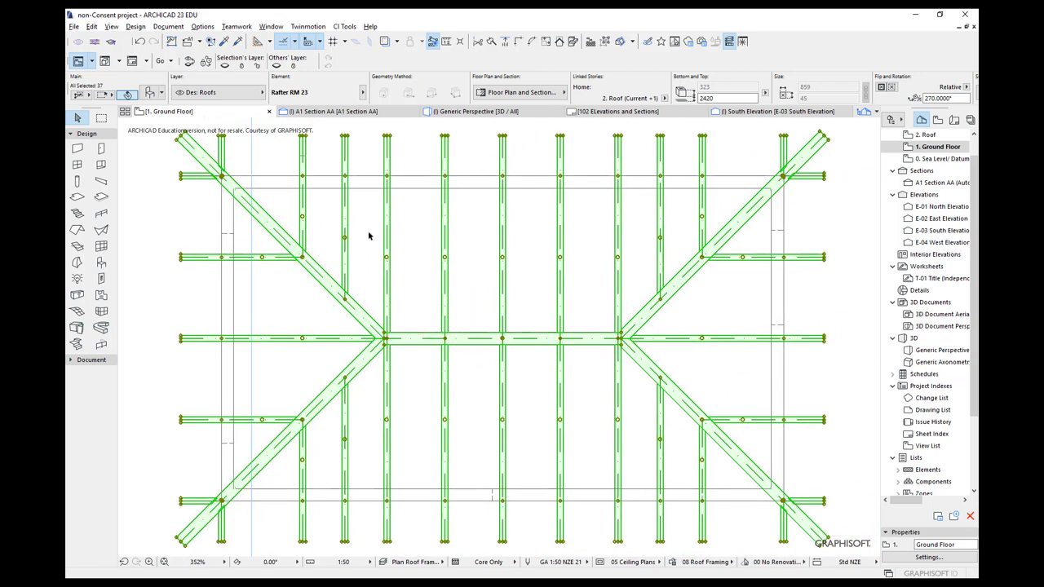
pyautogui.scroll(-2, 371, 238)
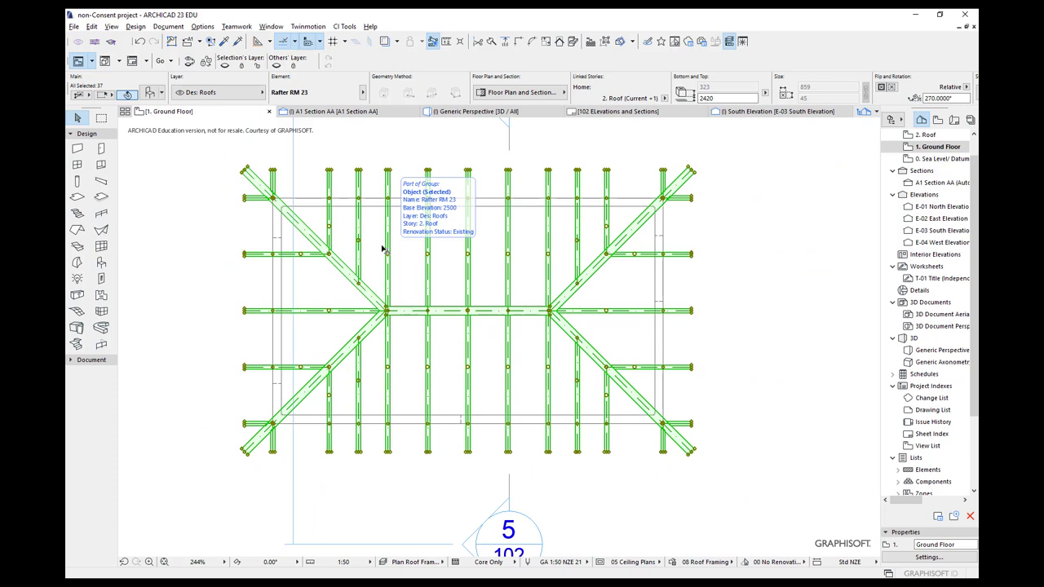
# Step: Start saving the current plan as a new view named Roof Framing Plan
pyautogui.rightClick(235, 119)
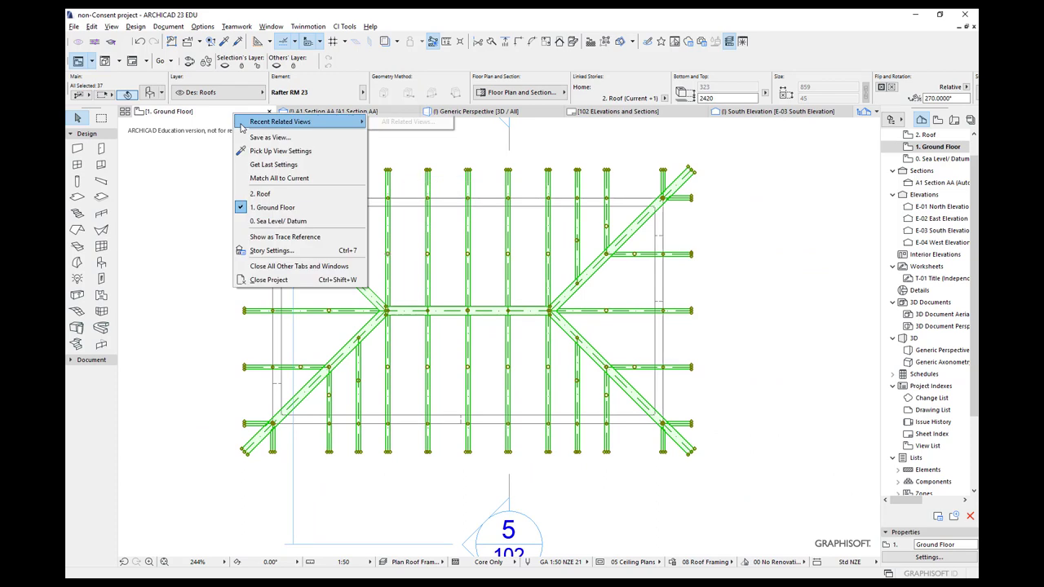
pyautogui.click(242, 137)
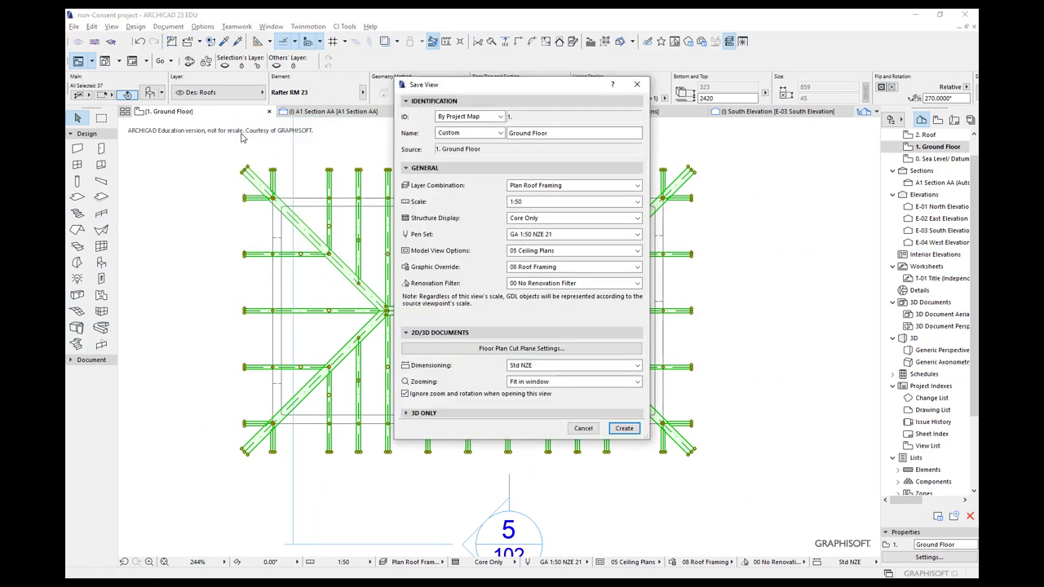
pyautogui.click(549, 133)
pyautogui.moveTo(555, 132); pyautogui.dragTo(492, 132)
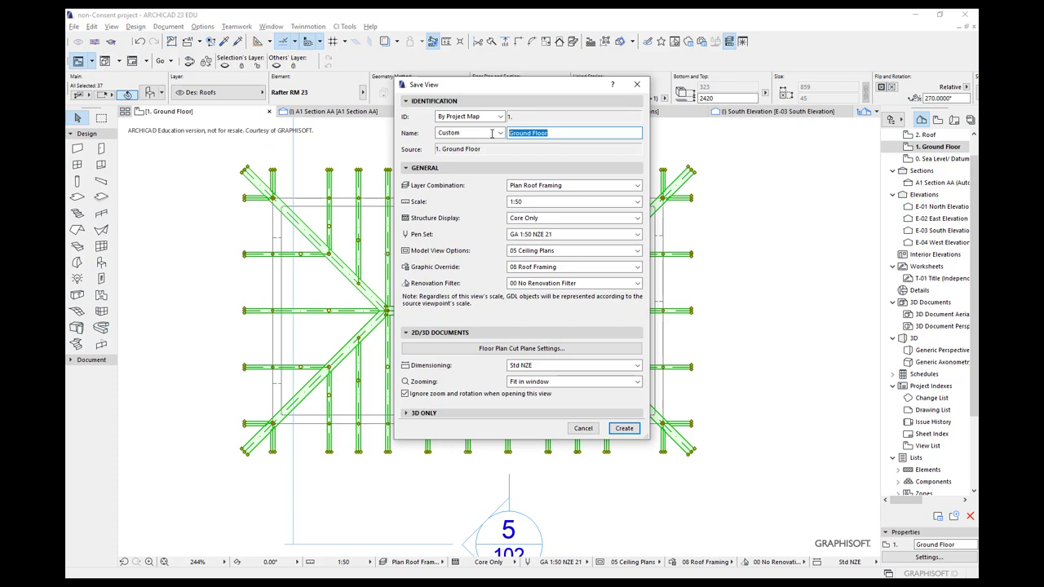
pyautogui.write('Roof Framing Plan')
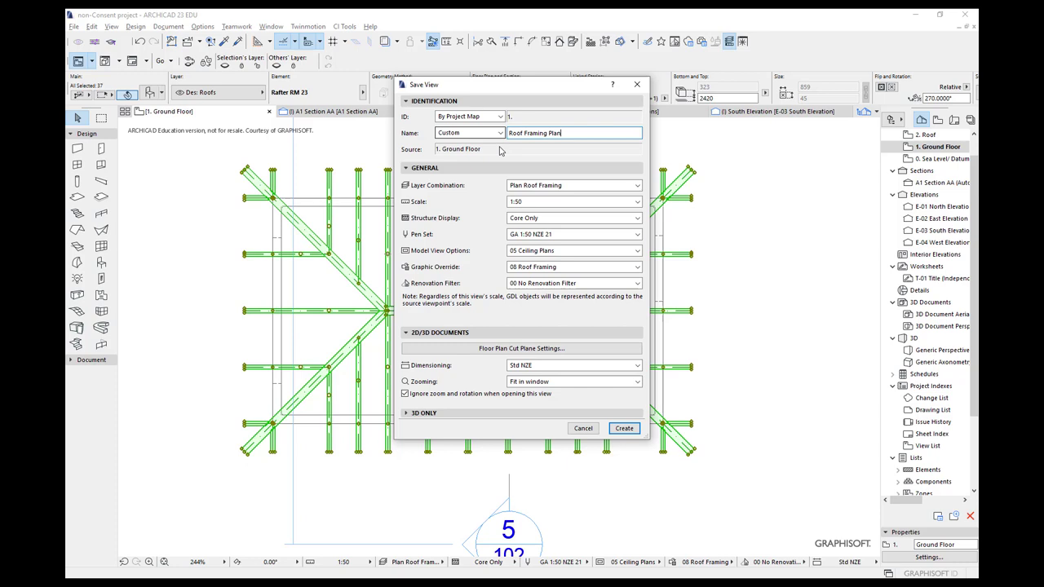
# Step: Give the view 1:25 scale, Core Only, Site NZE 21 pens and Current Zoom, then create it
pyautogui.click(526, 202)
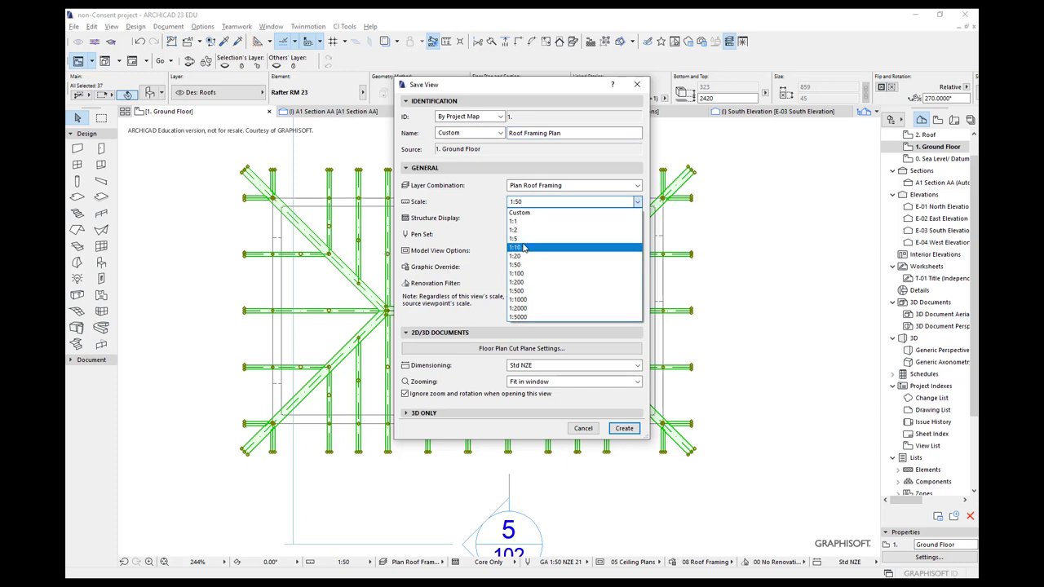
pyautogui.click(526, 212)
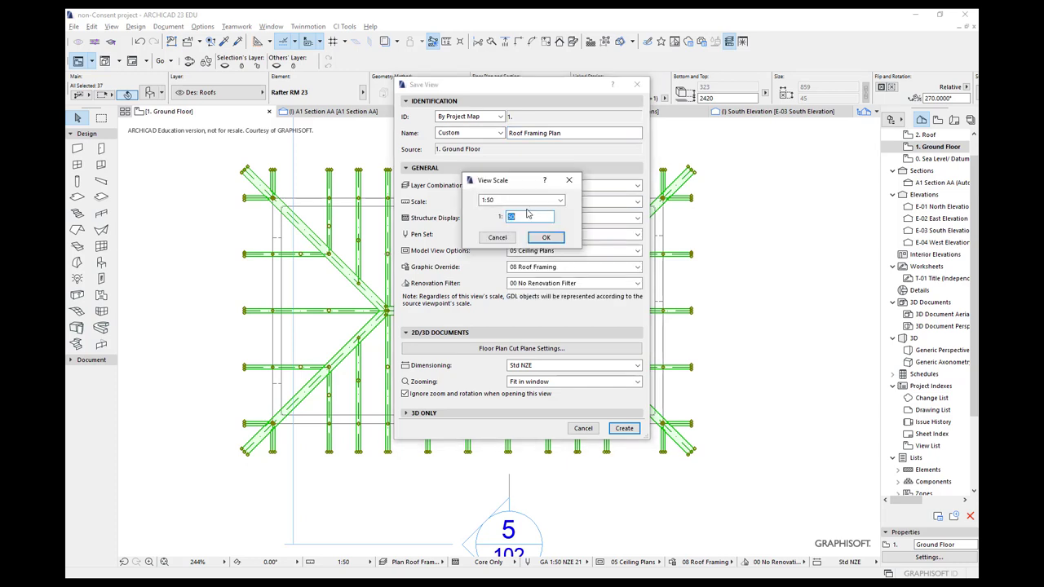
pyautogui.press('Return')
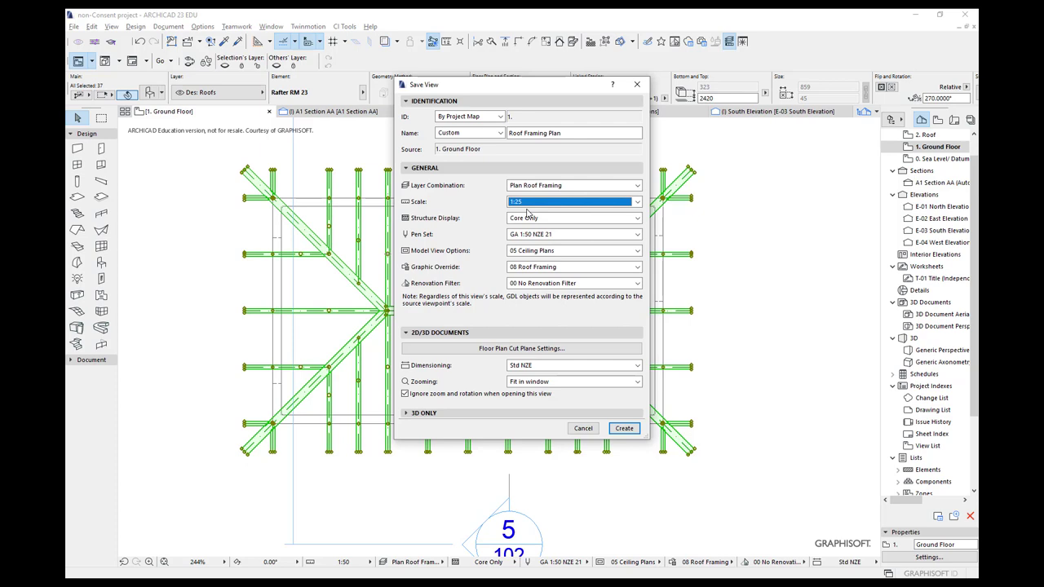
pyautogui.click(531, 218)
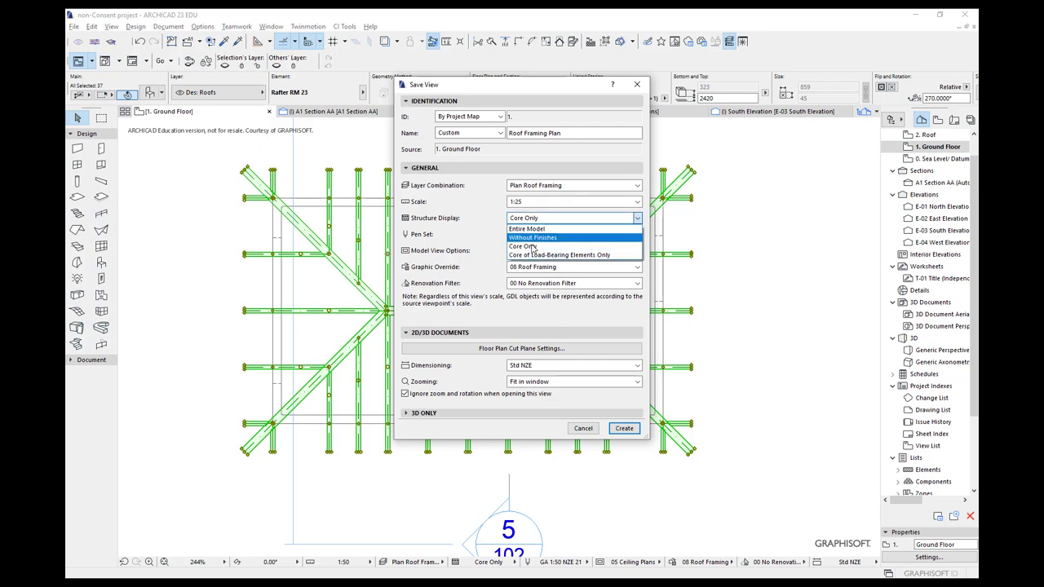
pyautogui.click(532, 247)
pyautogui.click(545, 234)
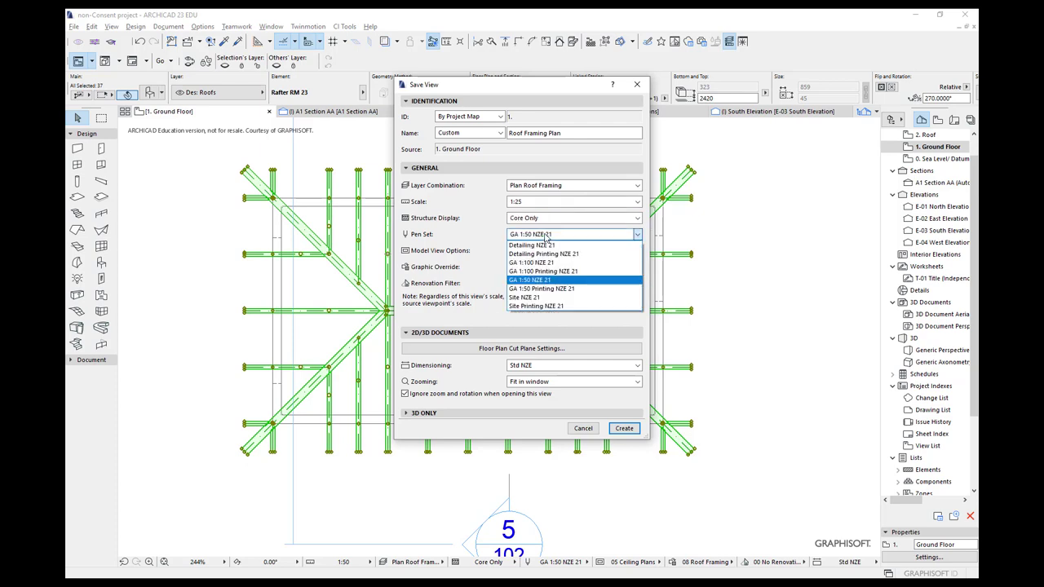
pyautogui.click(544, 299)
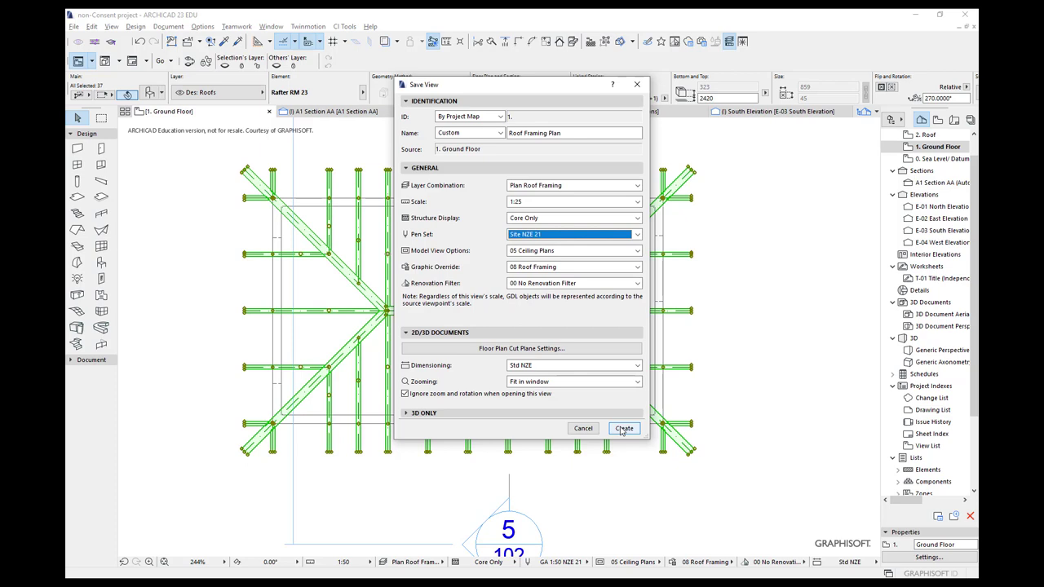
pyautogui.click(586, 383)
pyautogui.click(563, 395)
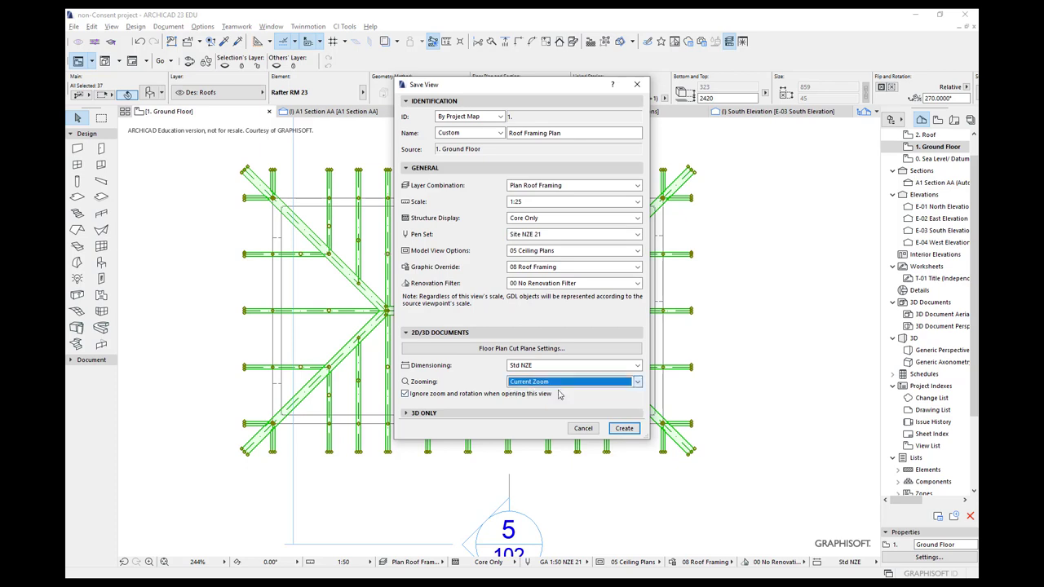
pyautogui.click(625, 428)
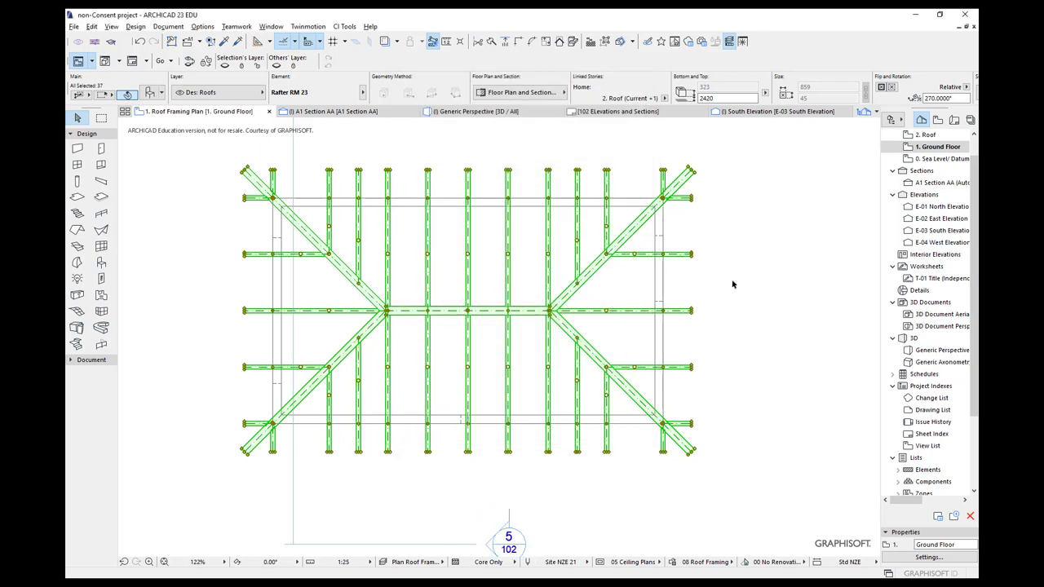
# Step: Create the layout Roof Framing Plan on the A3 Landscape master in the Layout Book
pyautogui.click(954, 120)
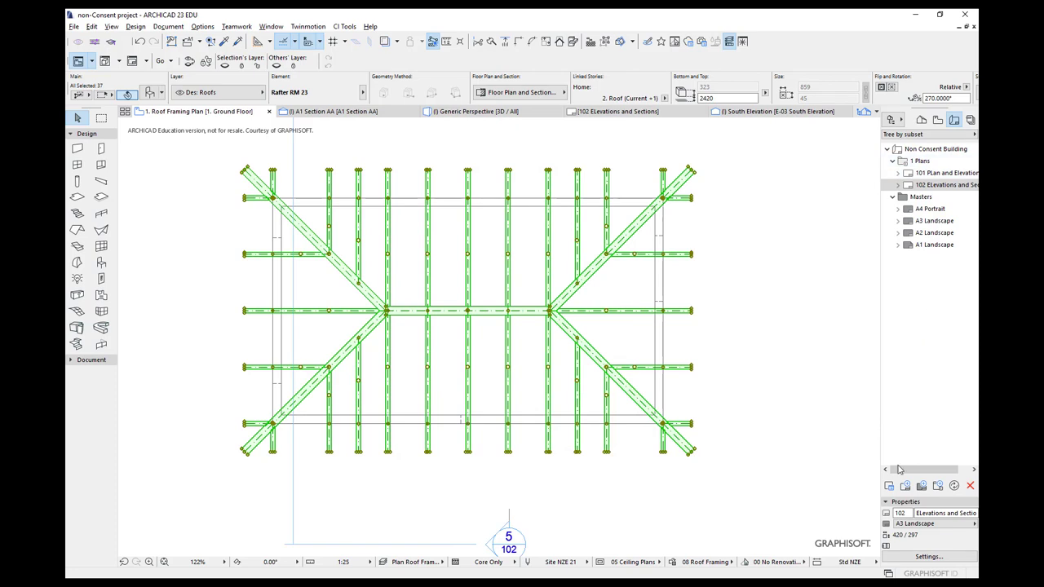
pyautogui.click(905, 486)
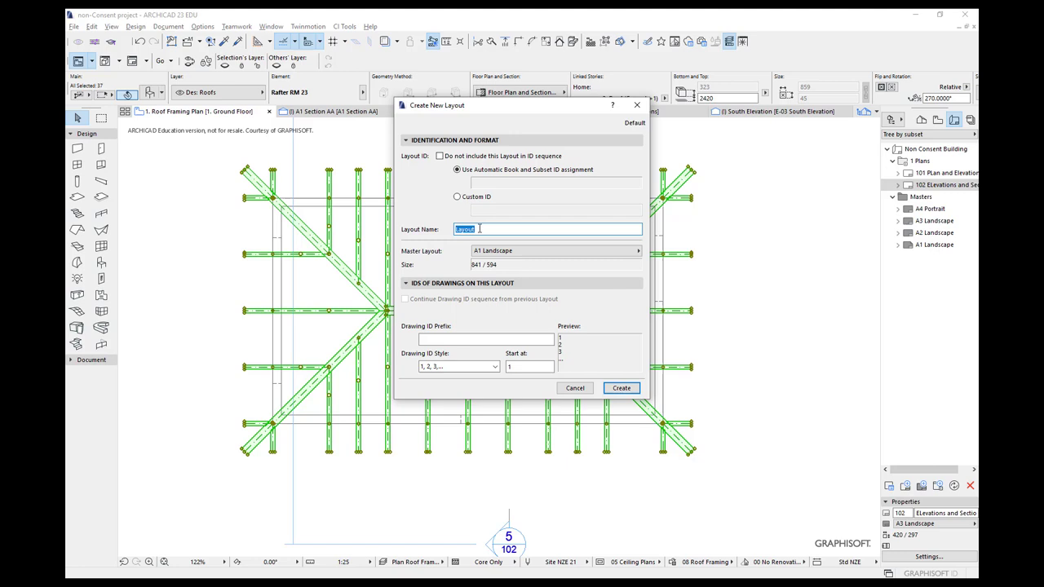
pyautogui.write('Roof Framing Plan')
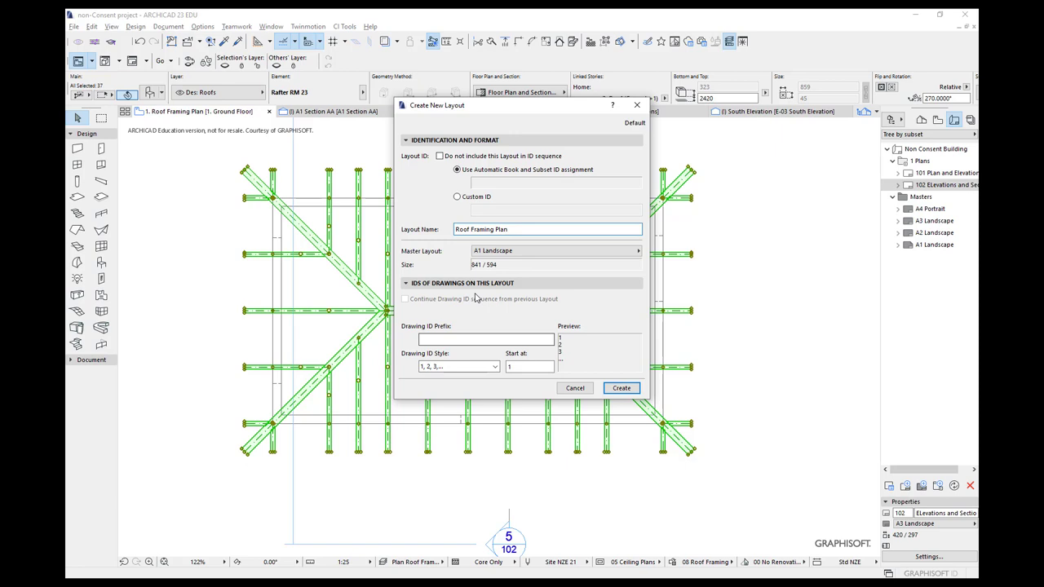
pyautogui.click(497, 253)
pyautogui.click(672, 268)
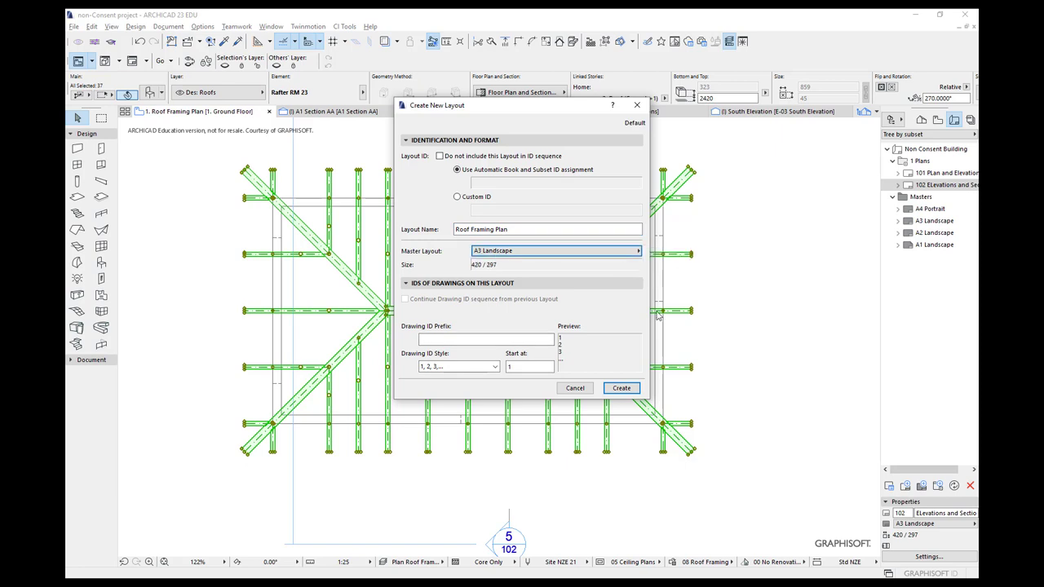
pyautogui.click(622, 389)
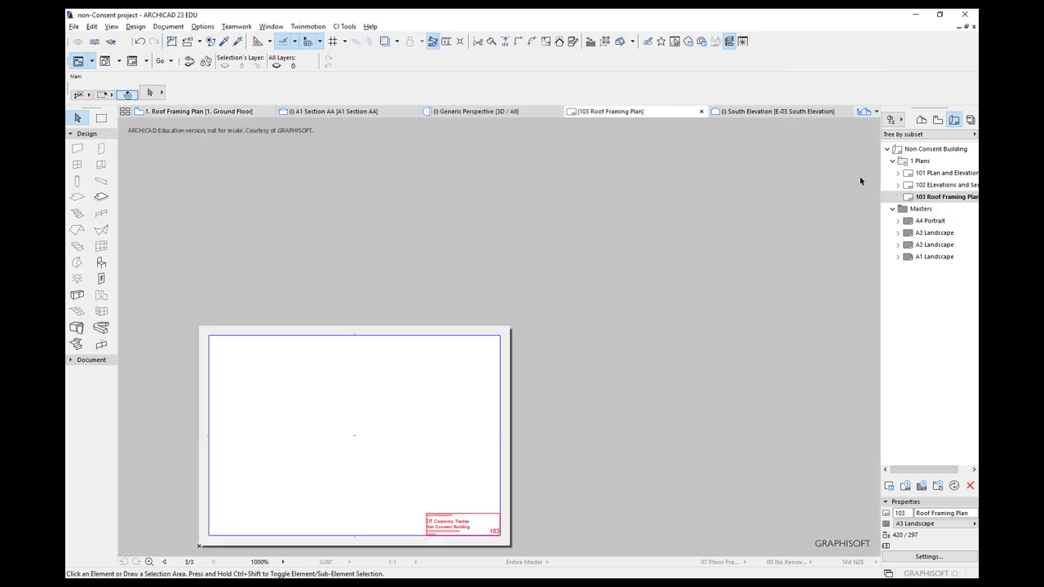
# Step: Drag the Roof Framing Plan view from the View Map onto the layout
pyautogui.click(938, 119)
pyautogui.moveTo(920, 410); pyautogui.dragTo(349, 433)
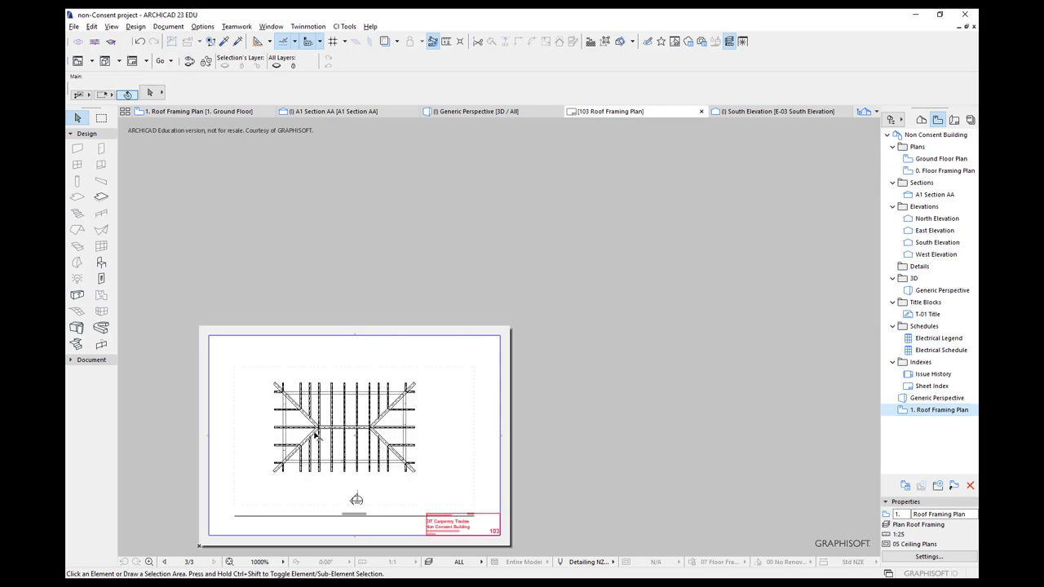
pyautogui.scroll(2, 306, 432)
pyautogui.scroll(2, 236, 328)
pyautogui.scroll(4, 384, 214)
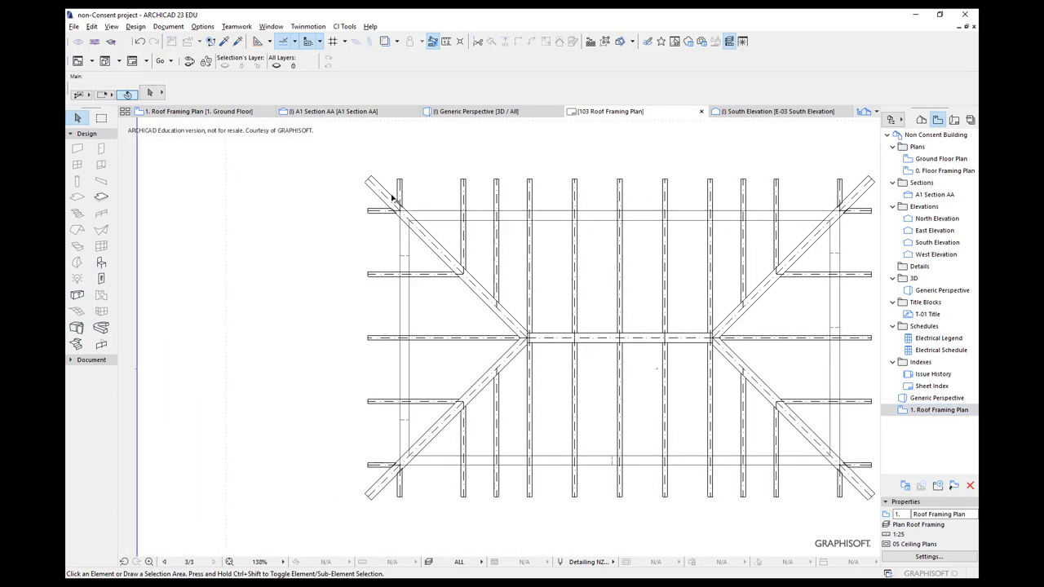
pyautogui.scroll(1, 392, 199)
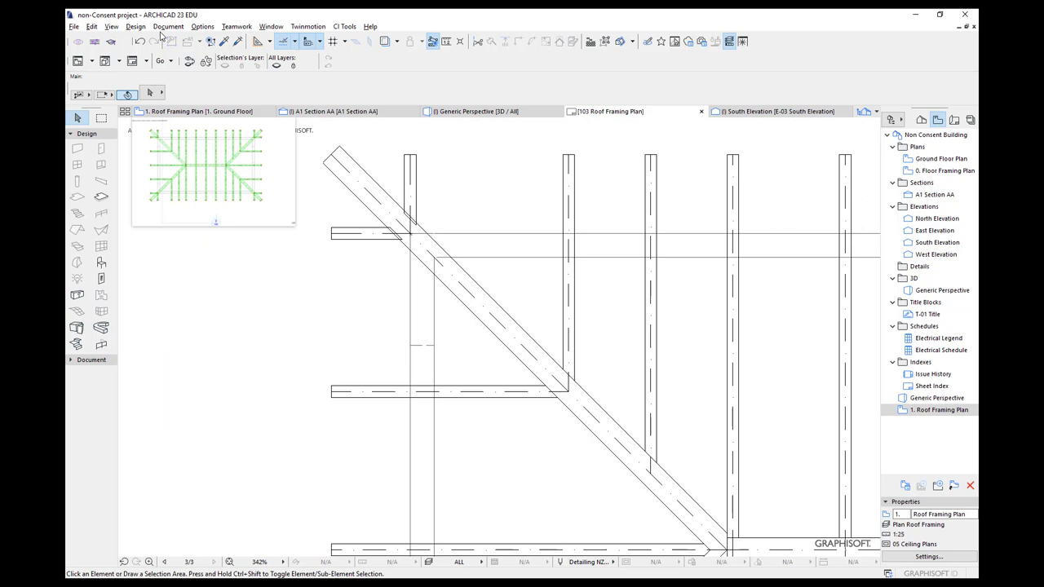
# Step: Turn on True Line Weight in the on-screen view options and check the rafters
pyautogui.click(113, 27)
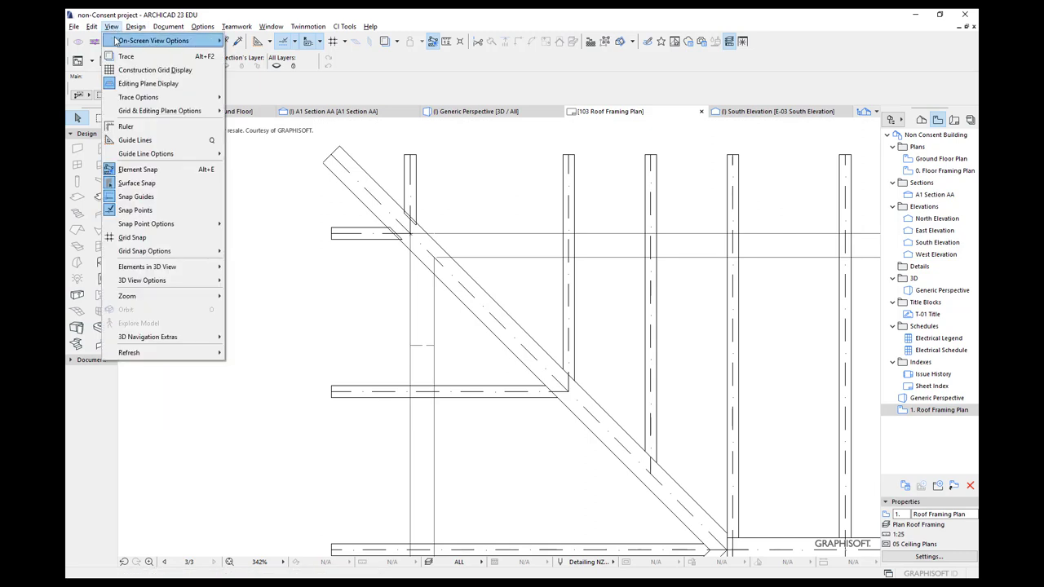
pyautogui.moveTo(155, 41)
pyautogui.click(270, 137)
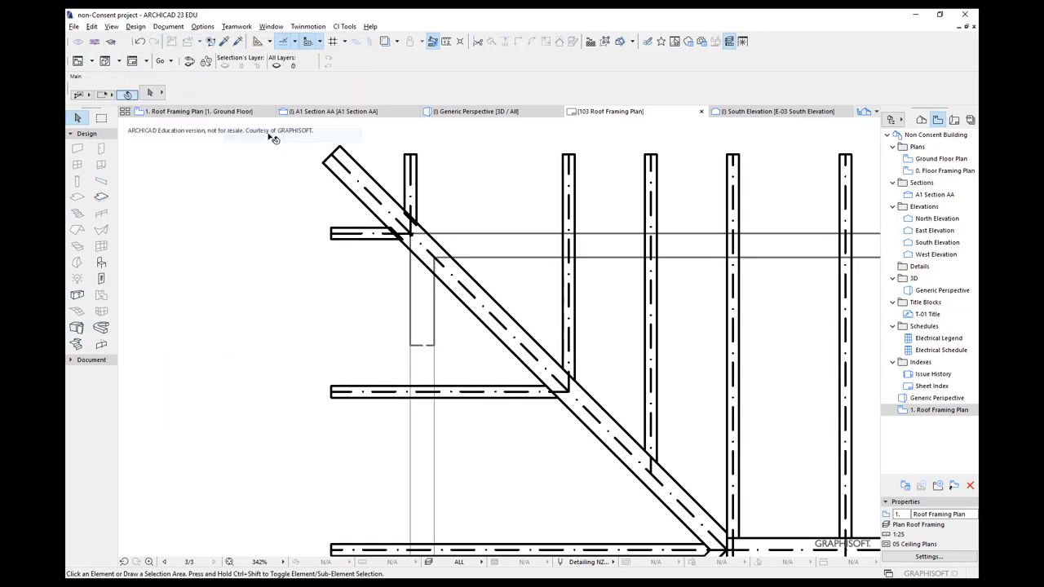
pyautogui.scroll(-1, 522, 151)
pyautogui.scroll(2, 525, 151)
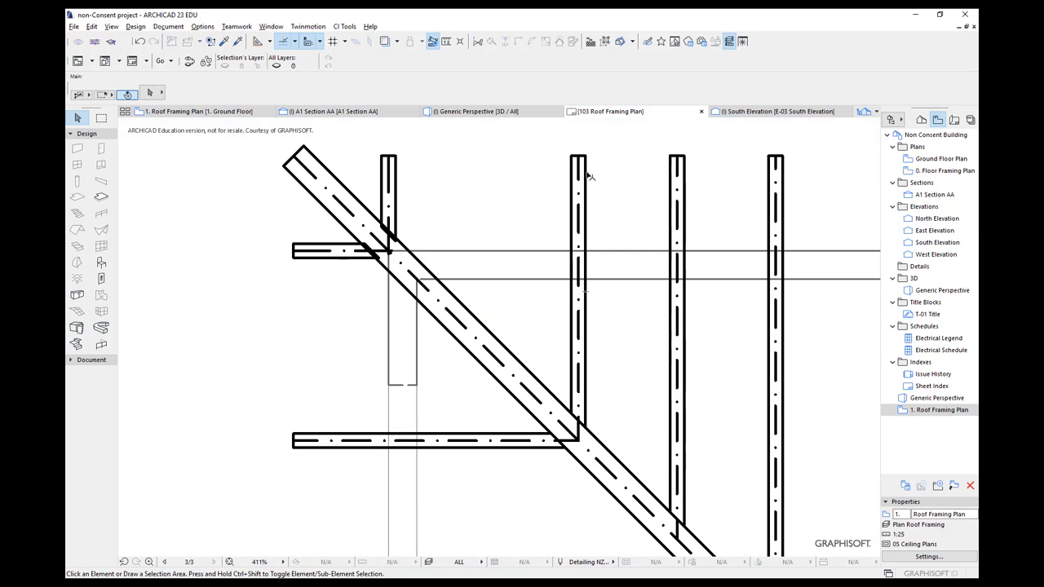
pyautogui.scroll(-6, 590, 176)
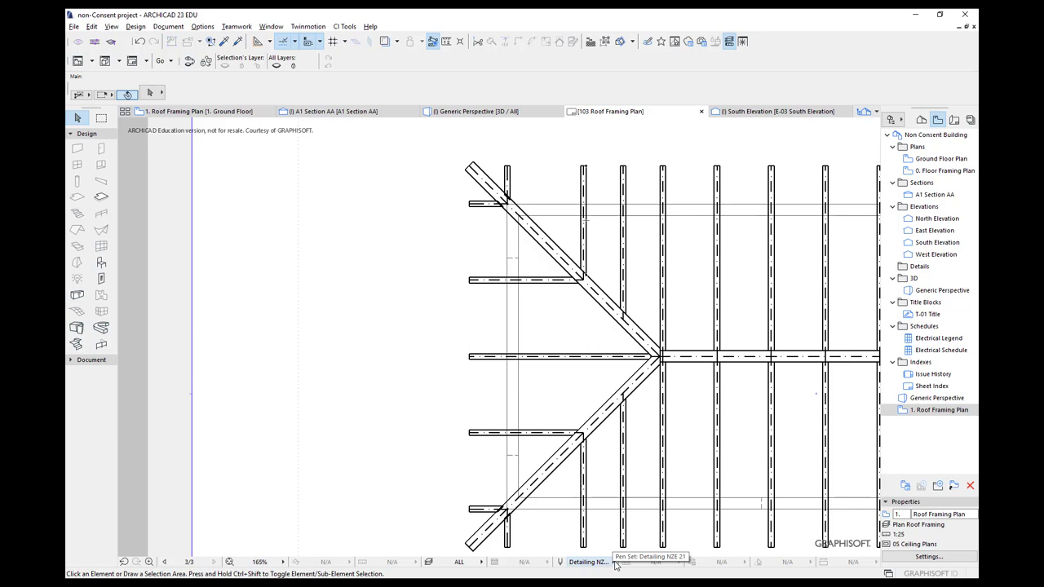
# Step: In the layout book's Pens & Colors, set pen 21 of Site NZE 21 to 0.5000 mm
pyautogui.click(561, 563)
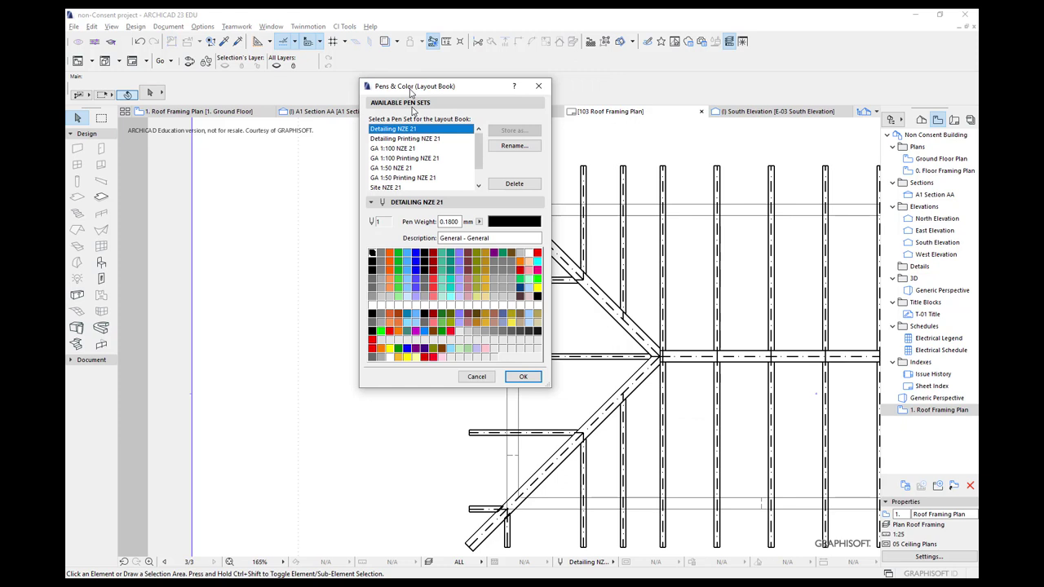
pyautogui.moveTo(411, 91); pyautogui.dragTo(434, 146)
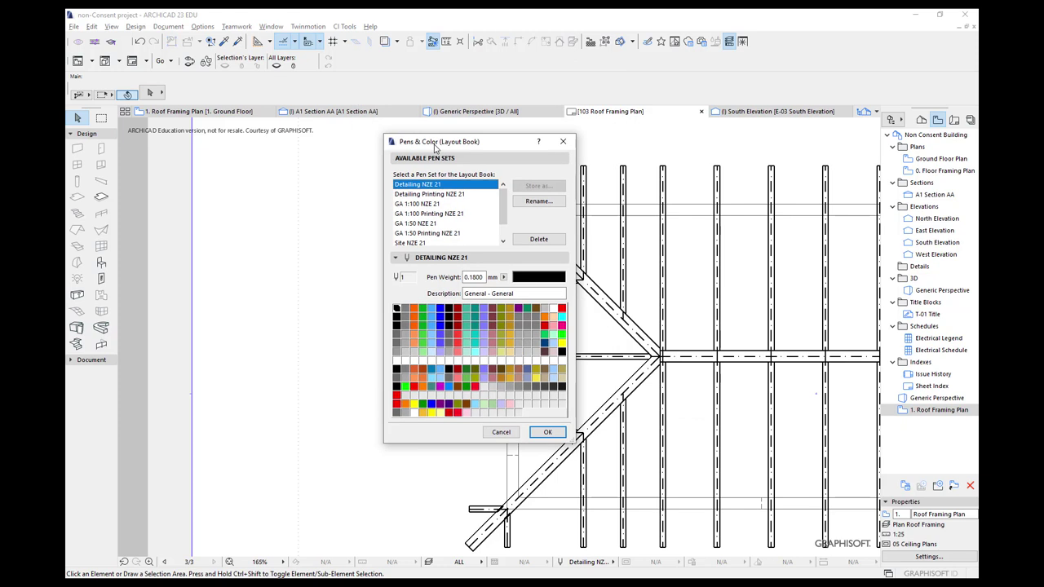
pyautogui.scroll(-2, 425, 200)
pyautogui.click(415, 223)
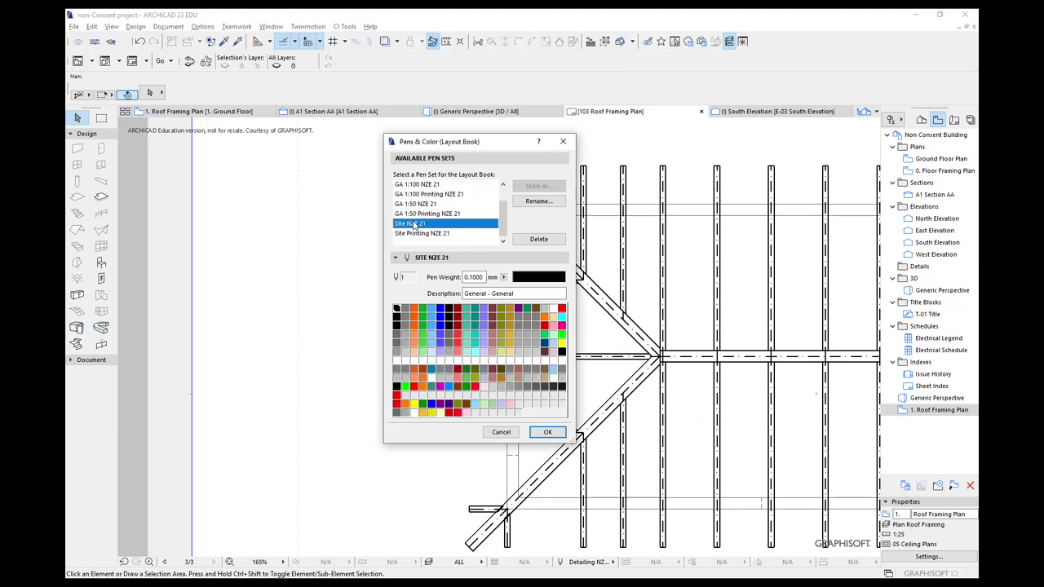
pyautogui.click(397, 318)
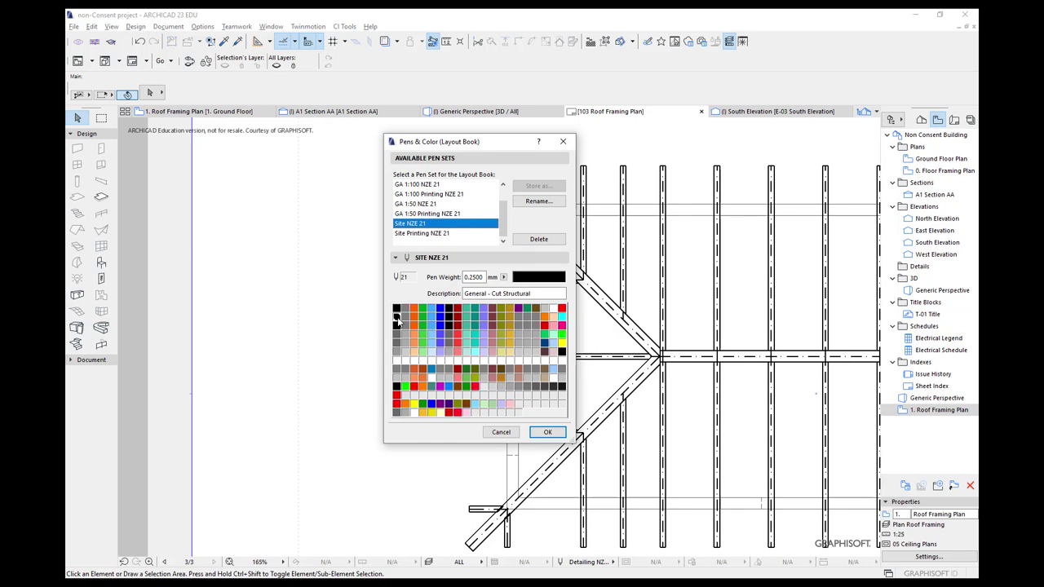
pyautogui.click(503, 277)
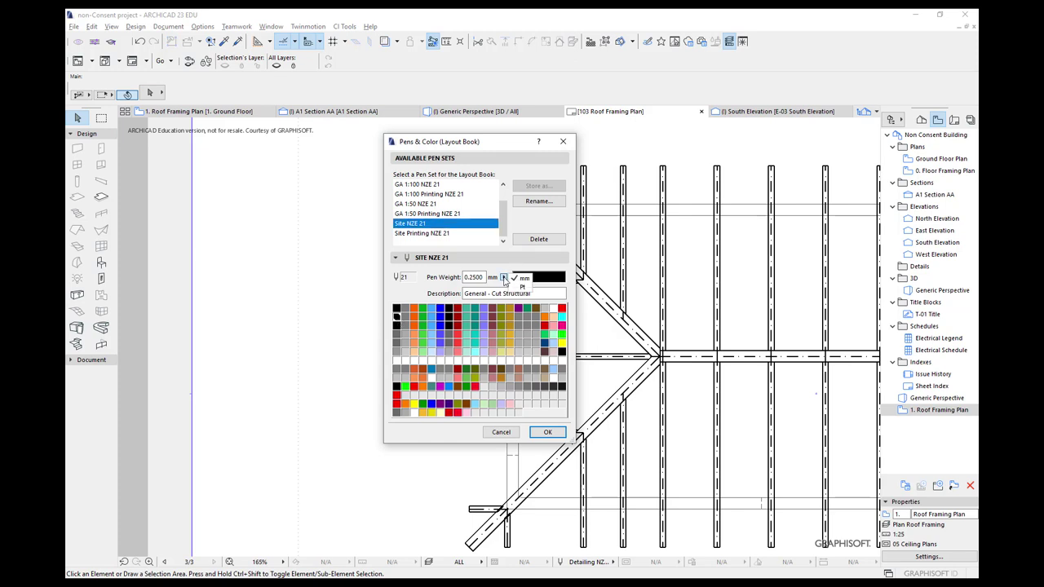
pyautogui.click(481, 281)
pyautogui.doubleClick(473, 278)
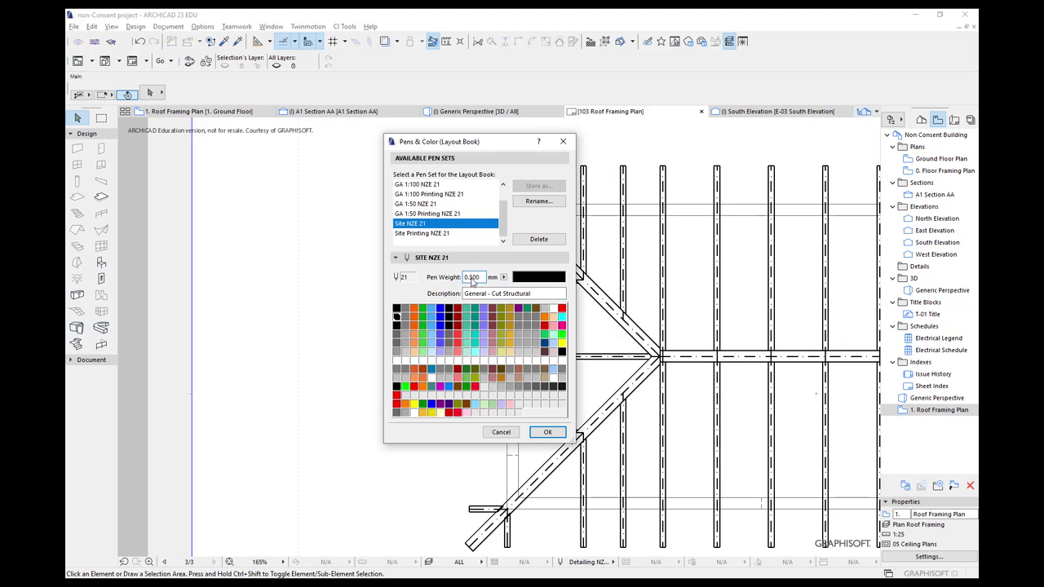
pyautogui.write('0.5000')
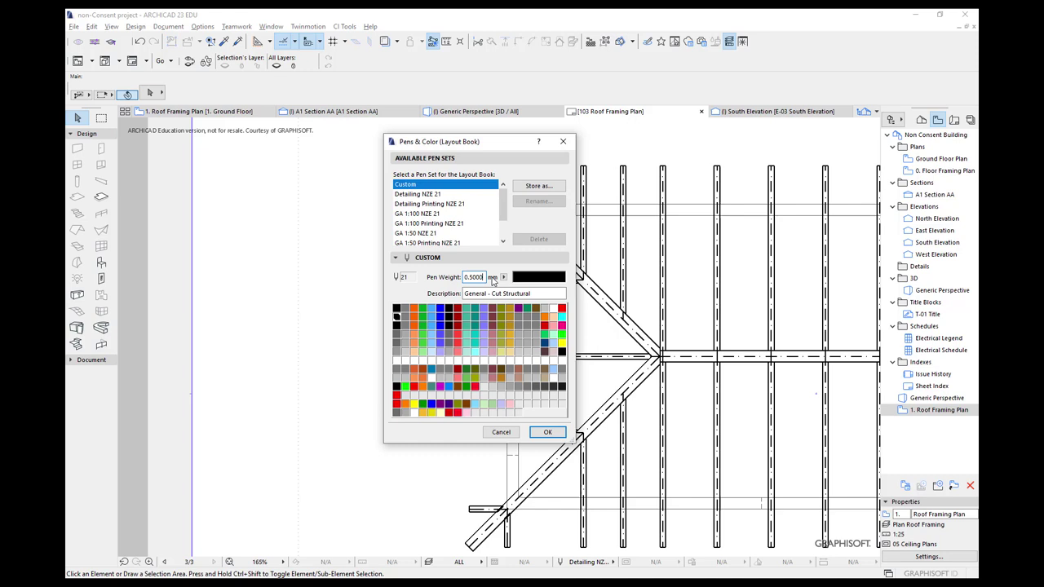
# Step: Store the modified pens as Roof Framing Pen set and apply it to the layout
pyautogui.click(526, 186)
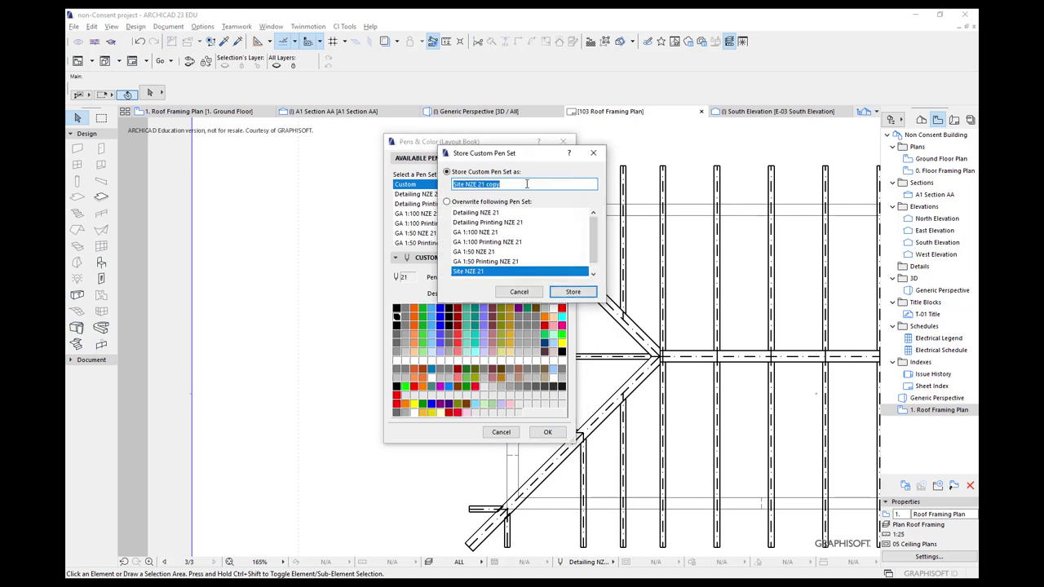
pyautogui.write('Roof Framing Pen set')
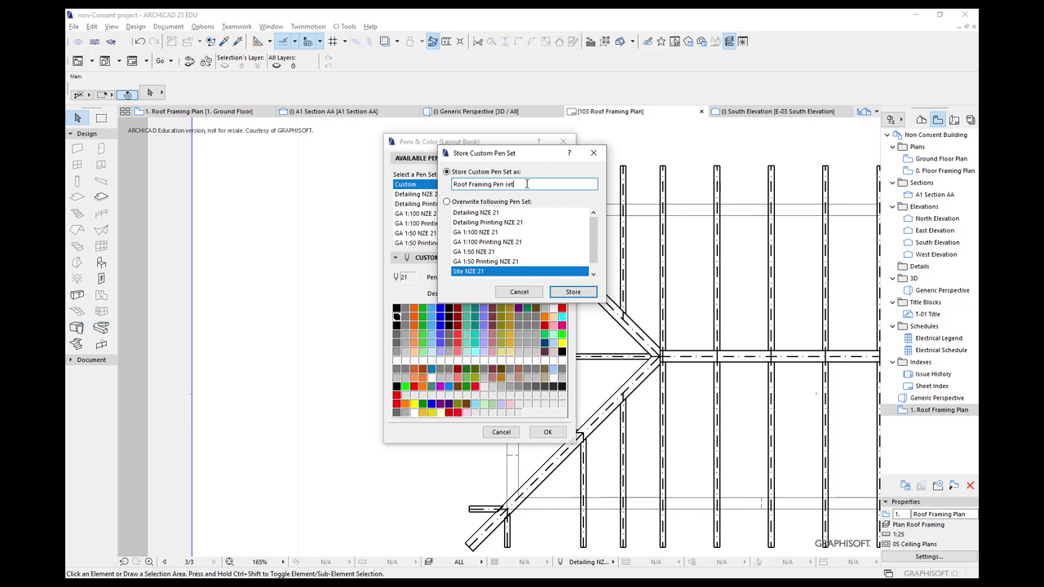
pyautogui.press('Return')
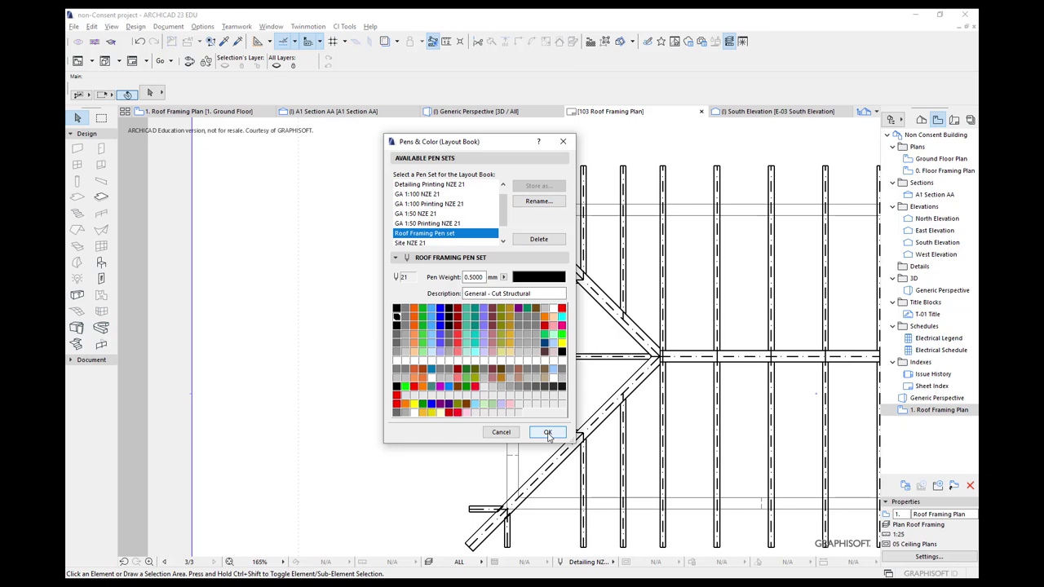
pyautogui.click(549, 433)
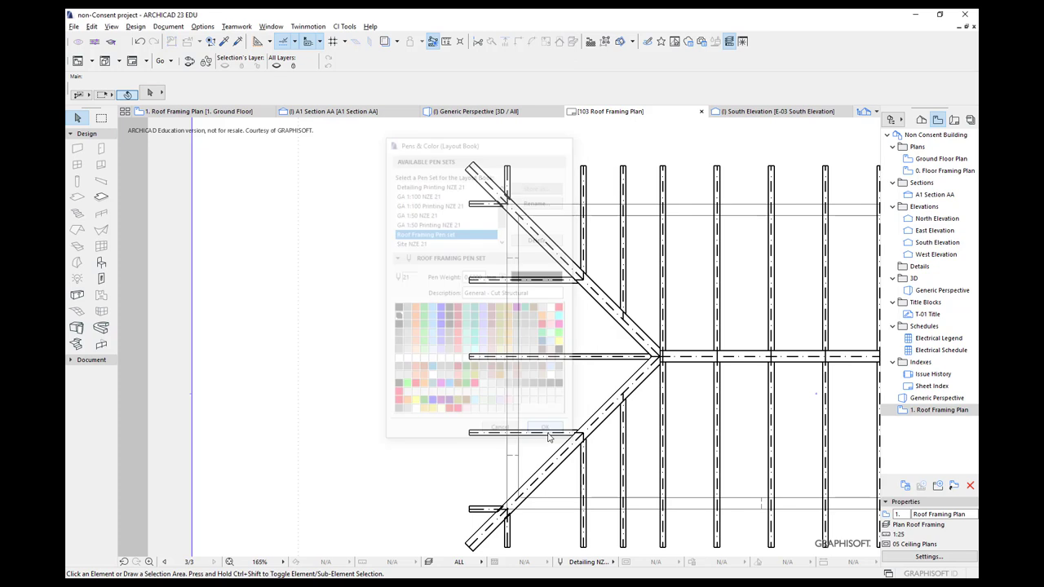
# Step: Apply the Roof Framing Pen set to the drawing placed on layout 103 Roof Framing Plan
pyautogui.click(954, 119)
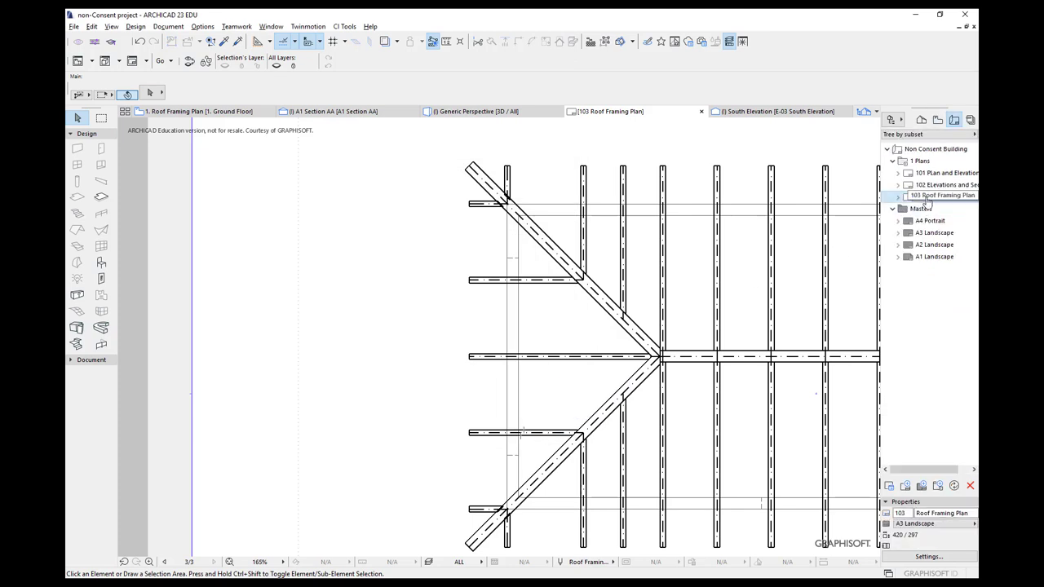
pyautogui.doubleClick(927, 201)
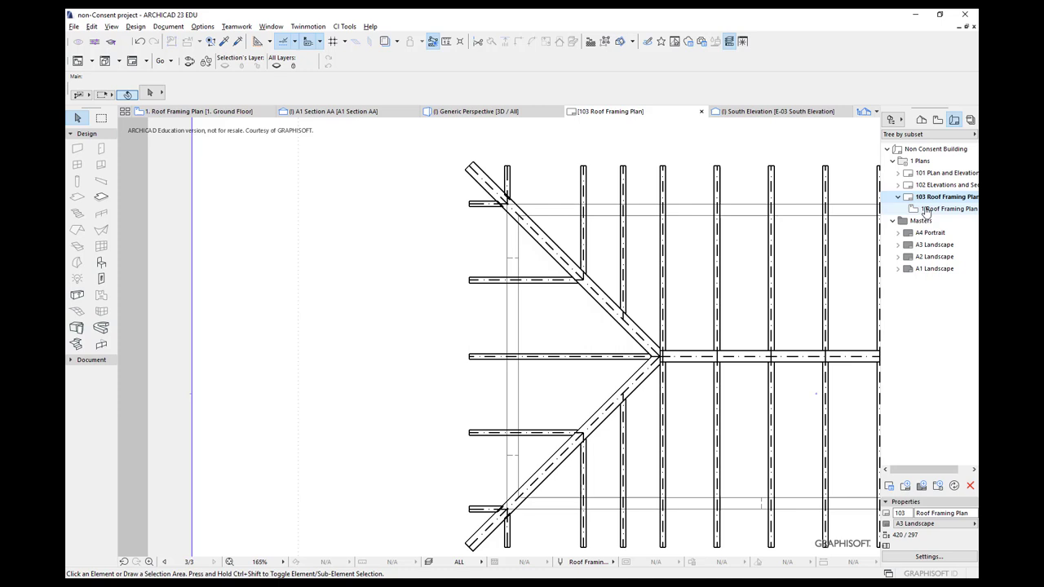
pyautogui.rightClick(926, 210)
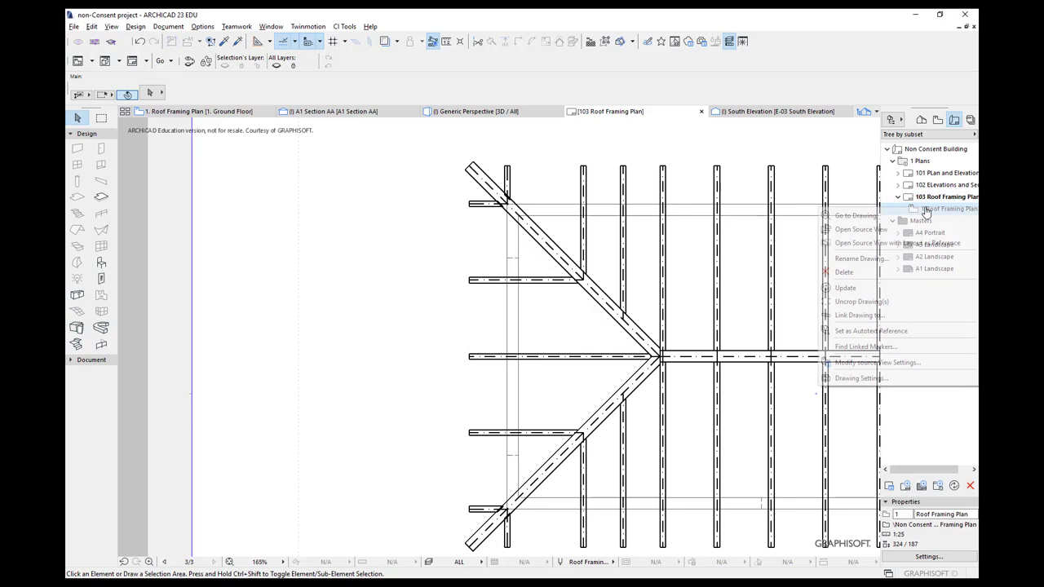
pyautogui.click(862, 378)
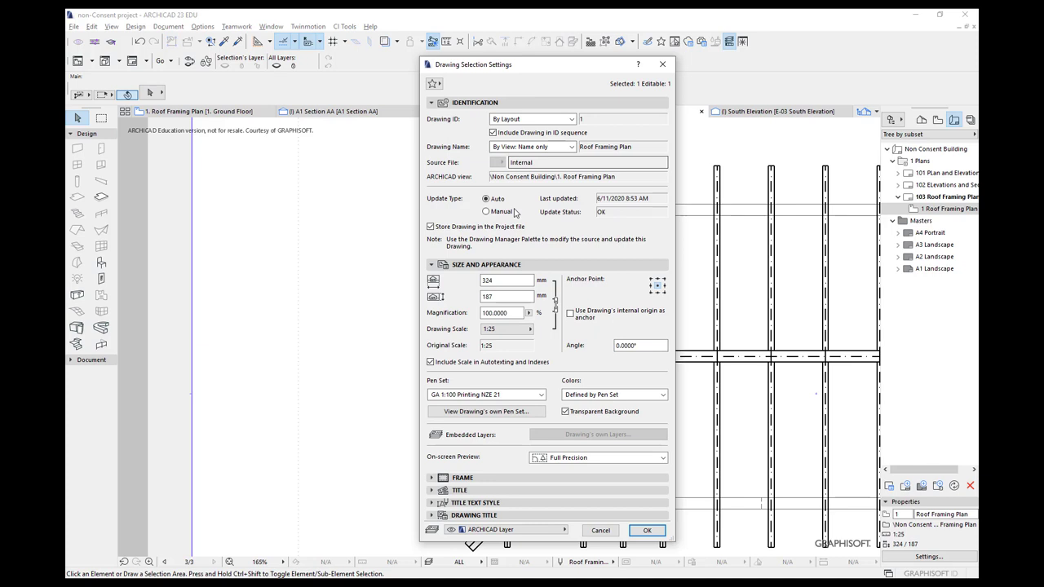
pyautogui.click(542, 396)
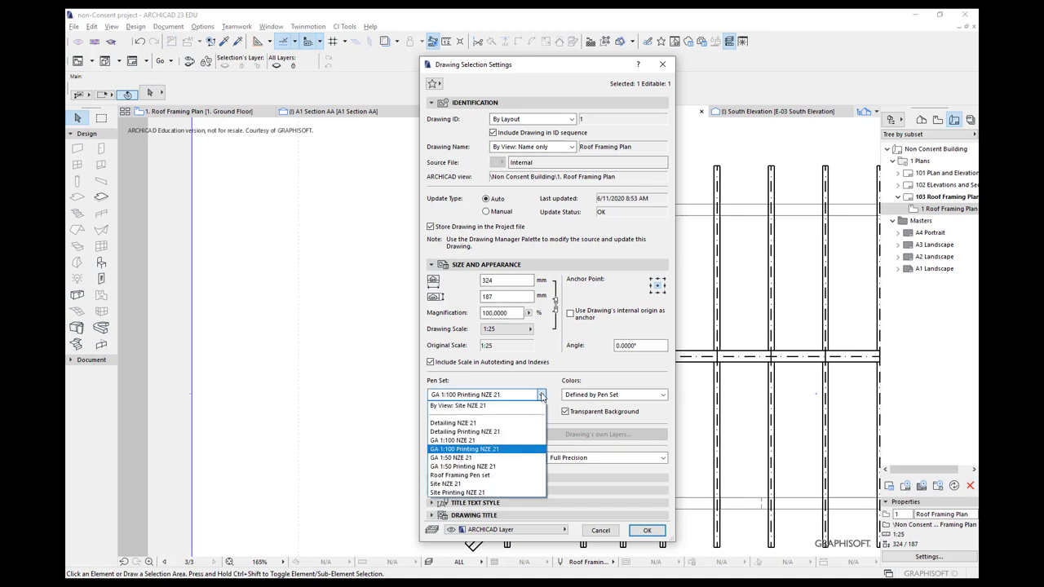
pyautogui.click(481, 475)
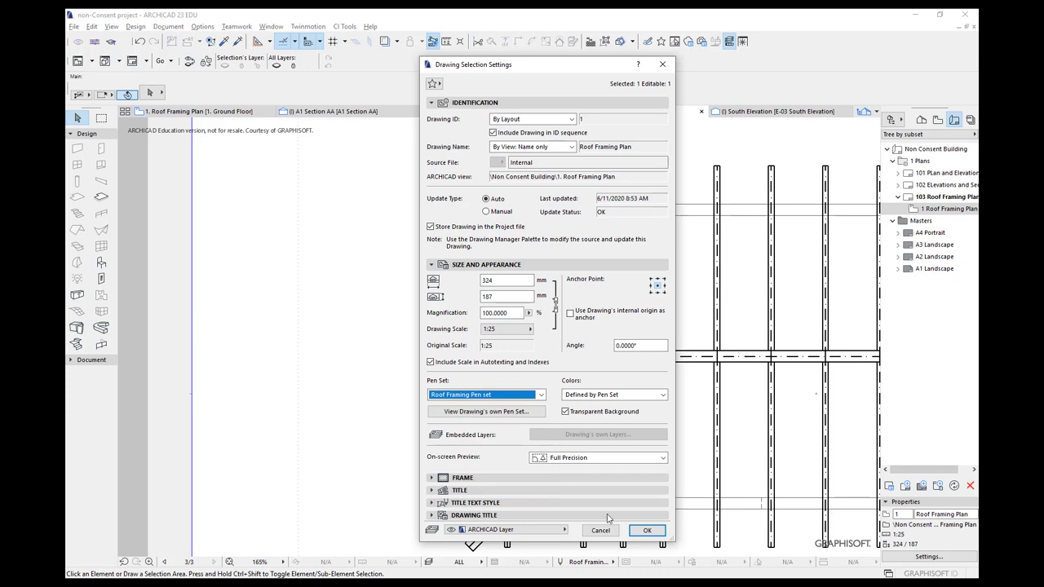
pyautogui.click(647, 531)
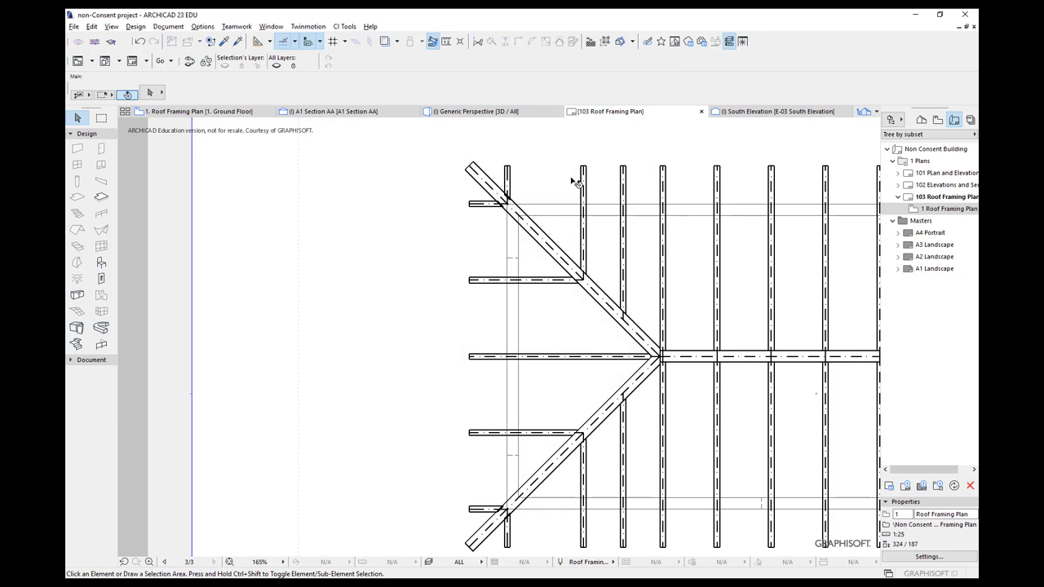
# Step: Return to the 1. Roof Framing Plan [1. Ground Floor] view
pyautogui.scroll(5, 594, 205)
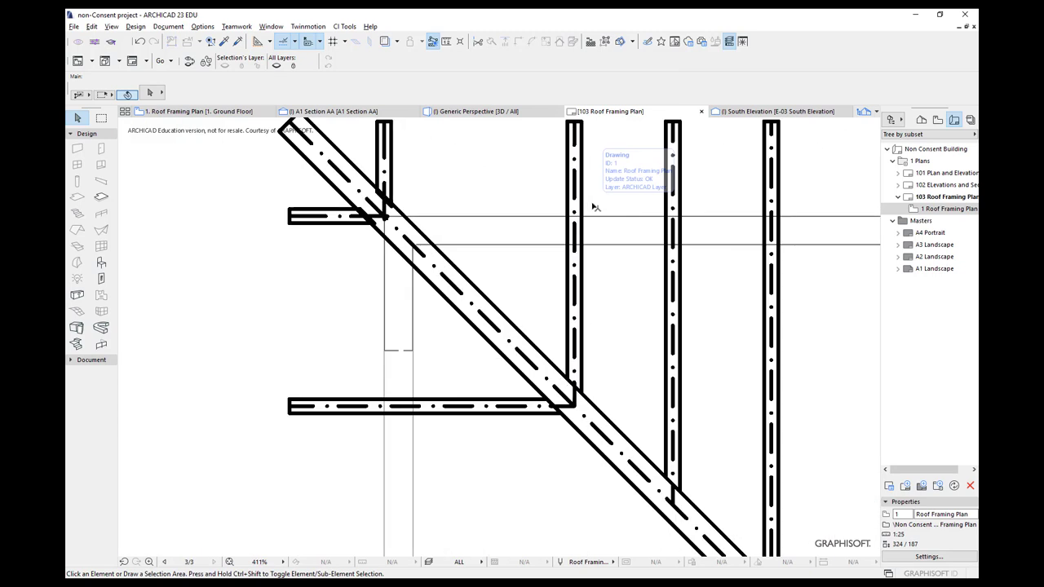
pyautogui.scroll(-6, 595, 207)
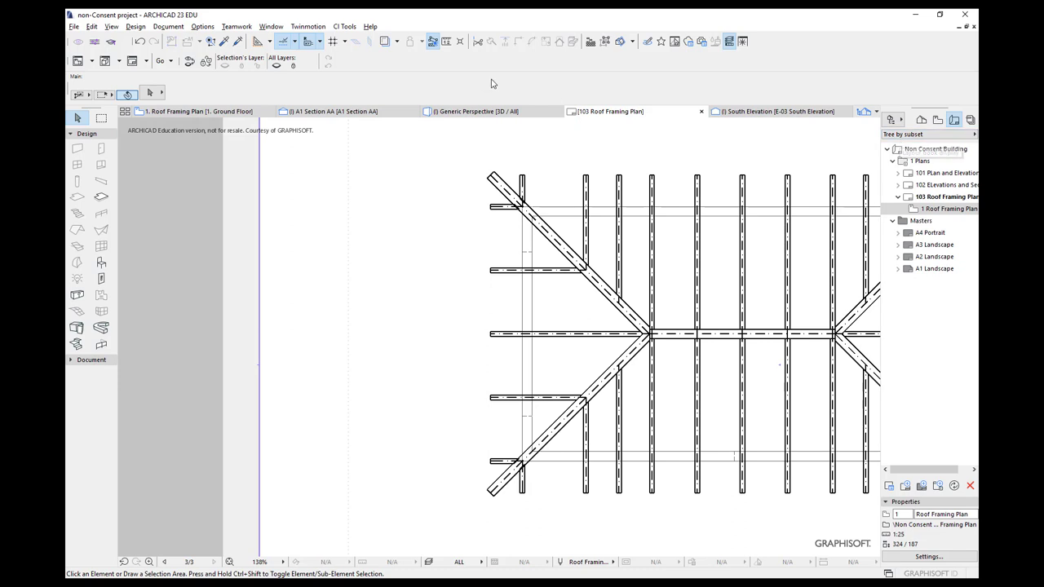
pyautogui.click(186, 111)
# Step: Select all rafters and set their symbol line pen to pen 1 (0.10 mm)
pyautogui.hotkey('ctrl', 'a')
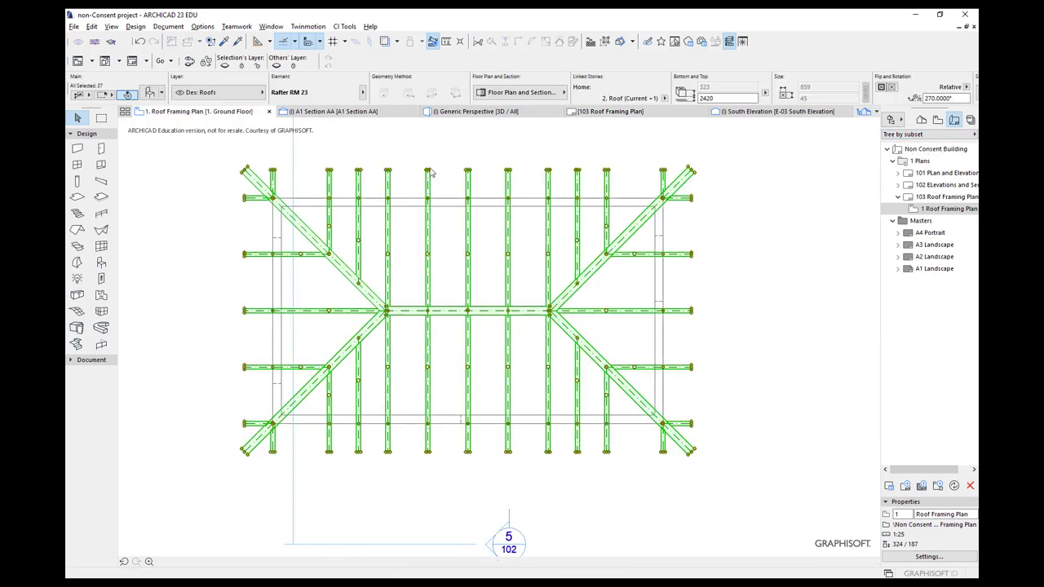
pyautogui.click(429, 172)
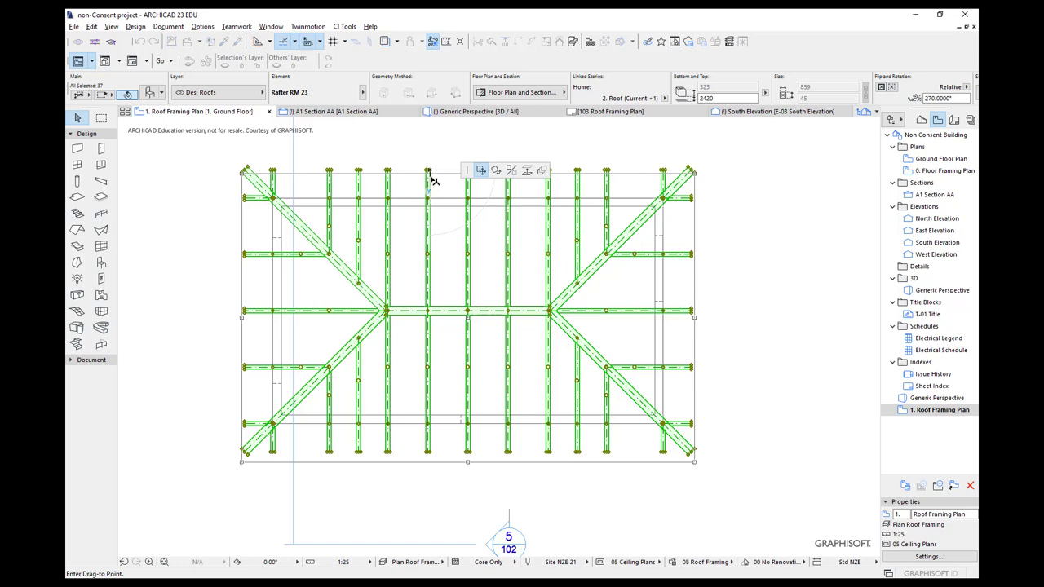
pyautogui.press('Escape')
pyautogui.click(562, 93)
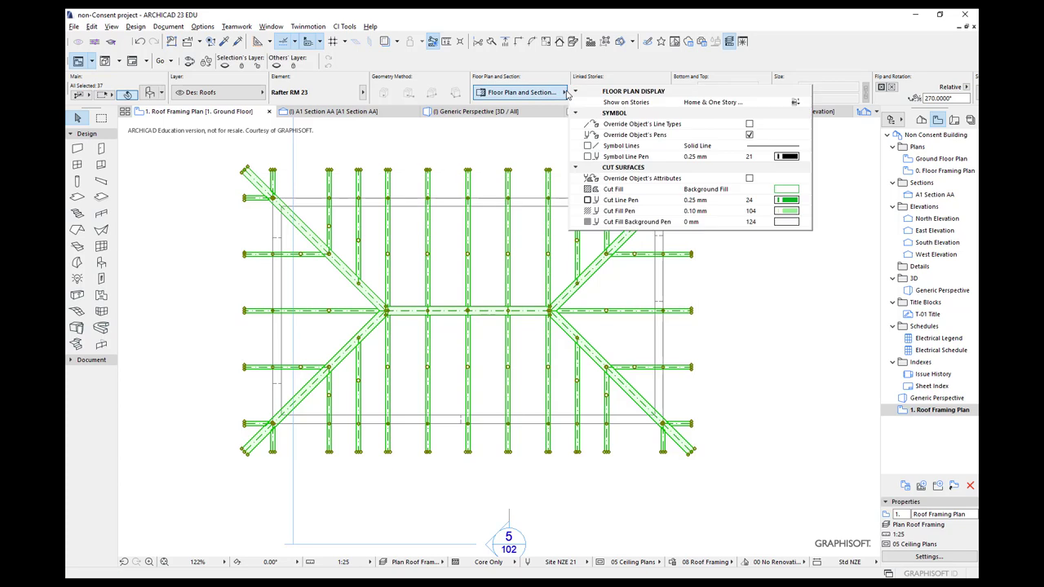
pyautogui.click(788, 156)
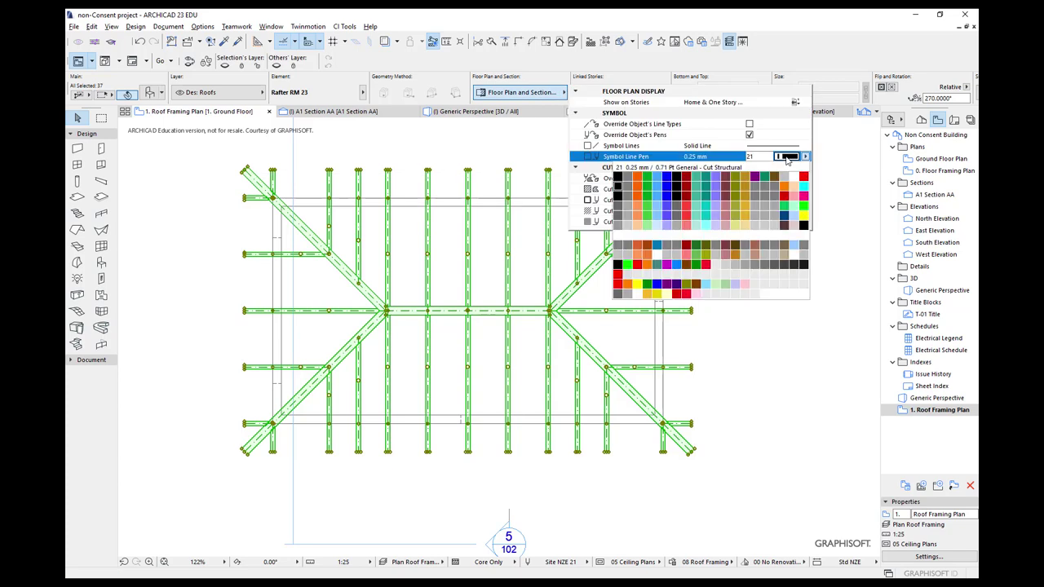
pyautogui.click(618, 179)
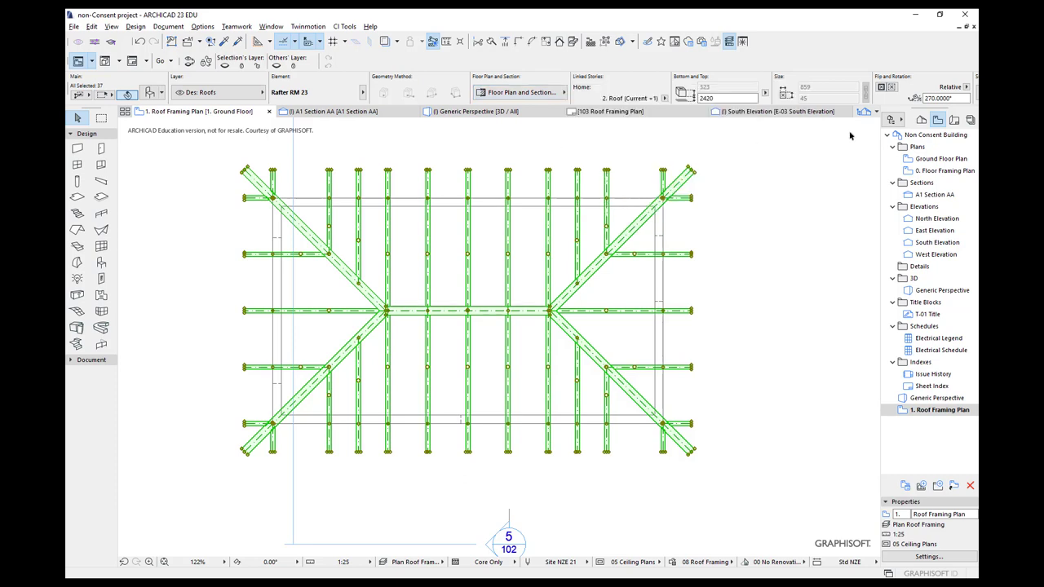
# Step: Check the 103 Roof Framing Plan layout, then open the 2. Roof story plan
pyautogui.click(955, 121)
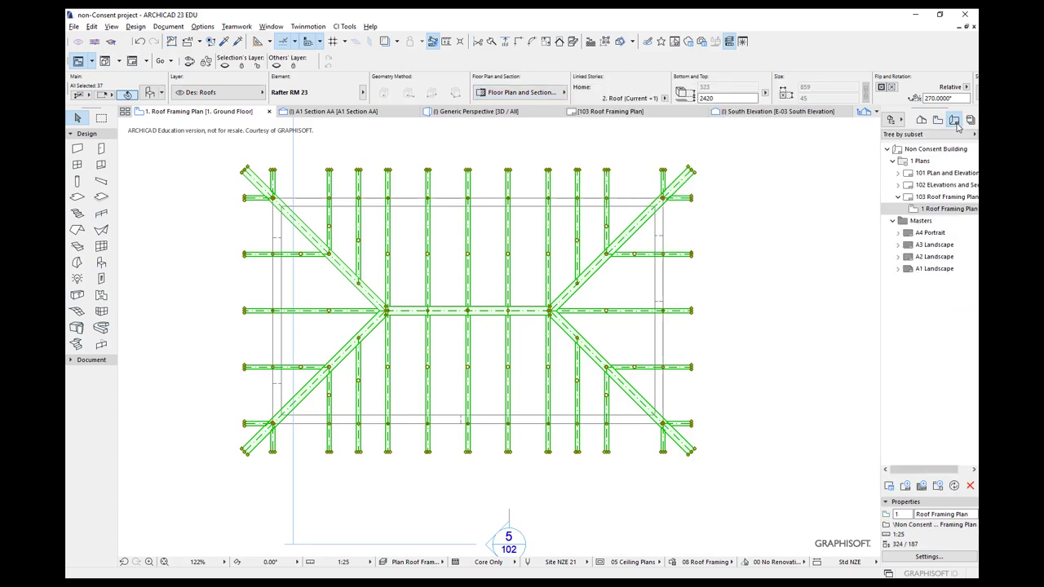
pyautogui.doubleClick(907, 198)
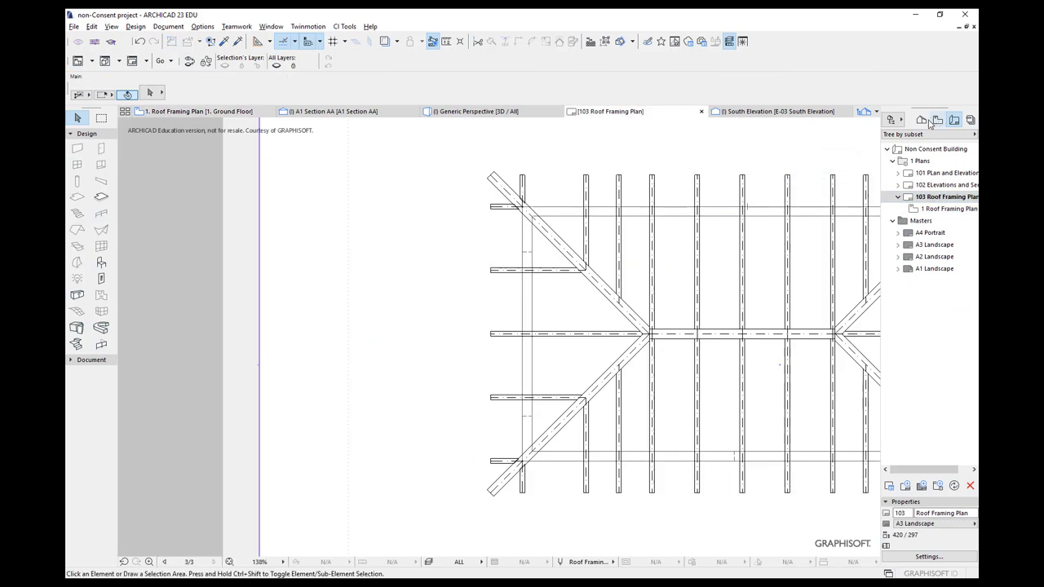
pyautogui.click(921, 120)
pyautogui.scroll(-1, 927, 162)
pyautogui.doubleClick(934, 147)
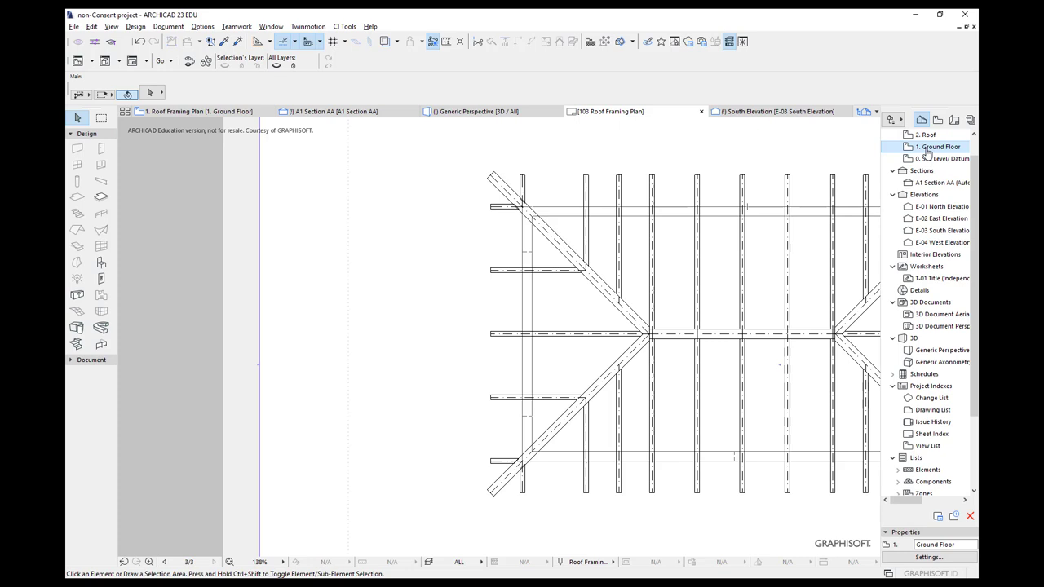
pyautogui.doubleClick(924, 136)
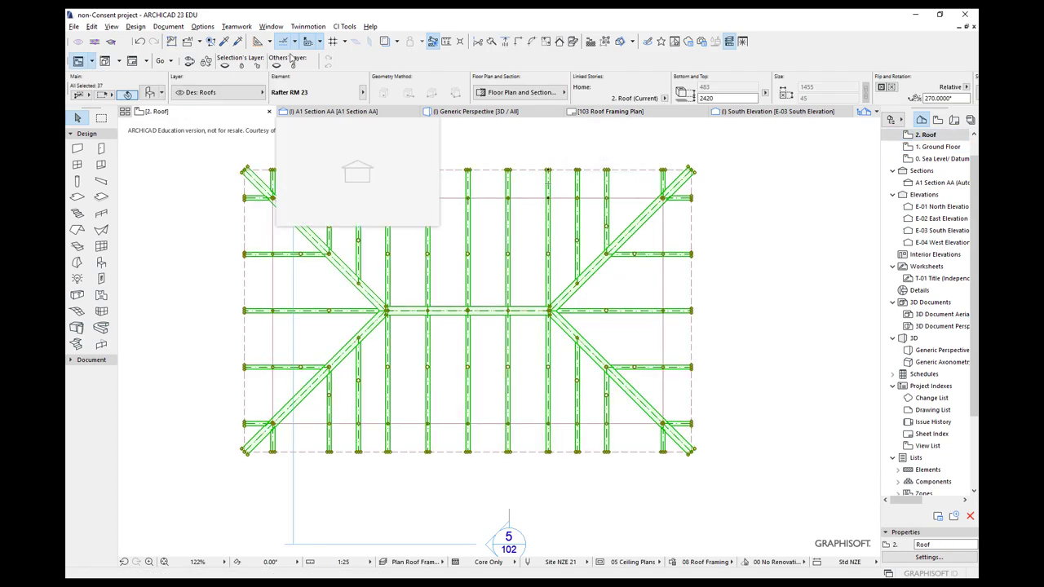
# Step: Change the rafters' symbol line pen to pen 21 (0.25 mm)
pyautogui.click(564, 93)
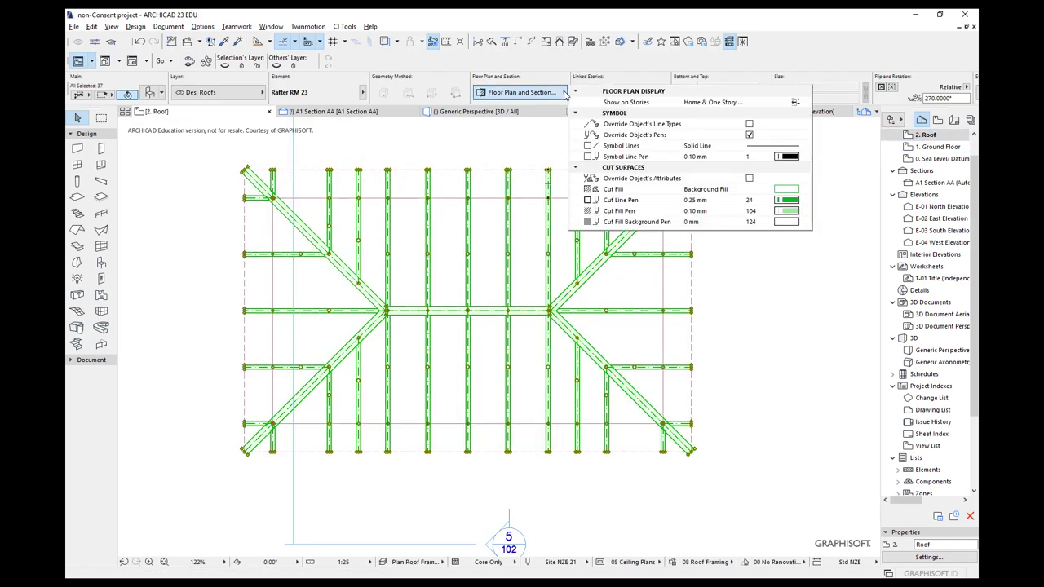
pyautogui.click(791, 159)
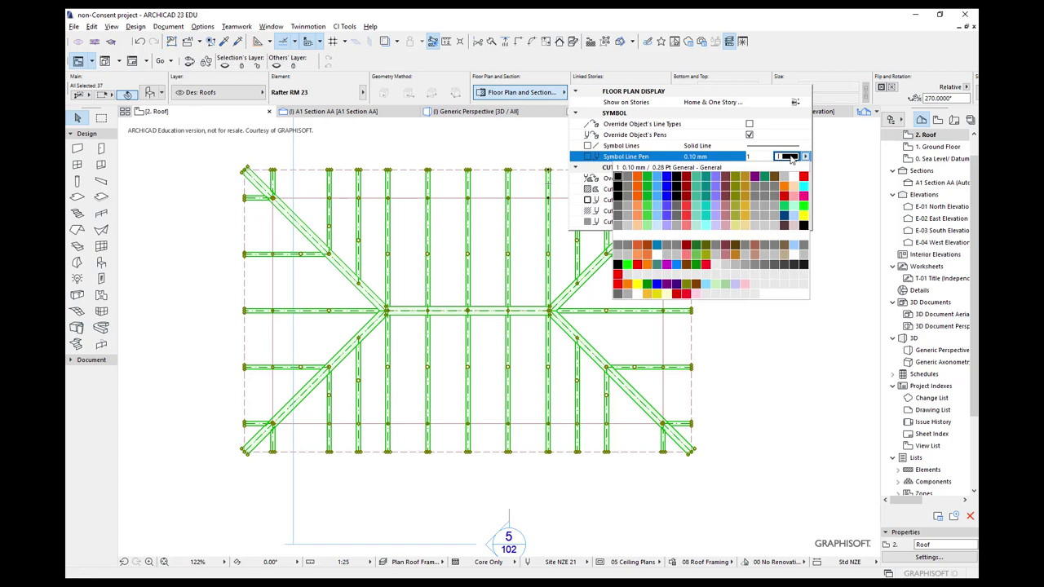
pyautogui.click(619, 189)
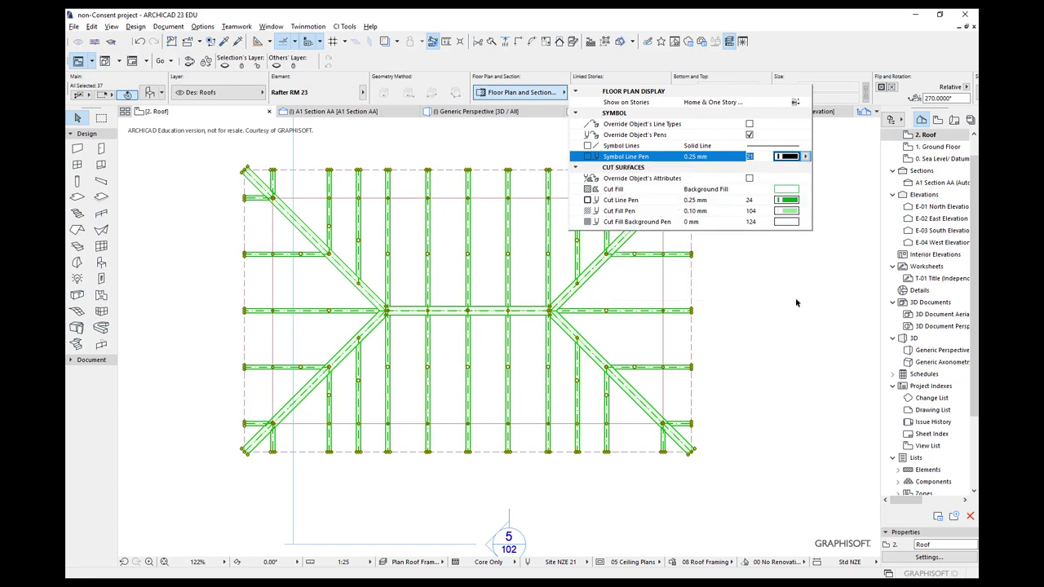
pyautogui.click(797, 302)
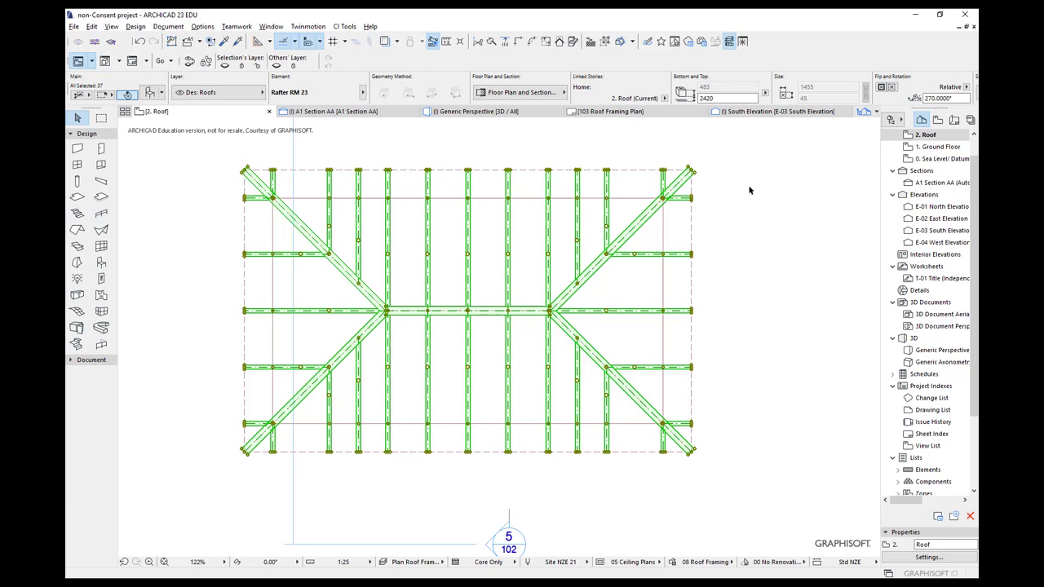
# Step: Open the 103 Roof Framing Plan layout and zoom in on the drawing
pyautogui.click(954, 120)
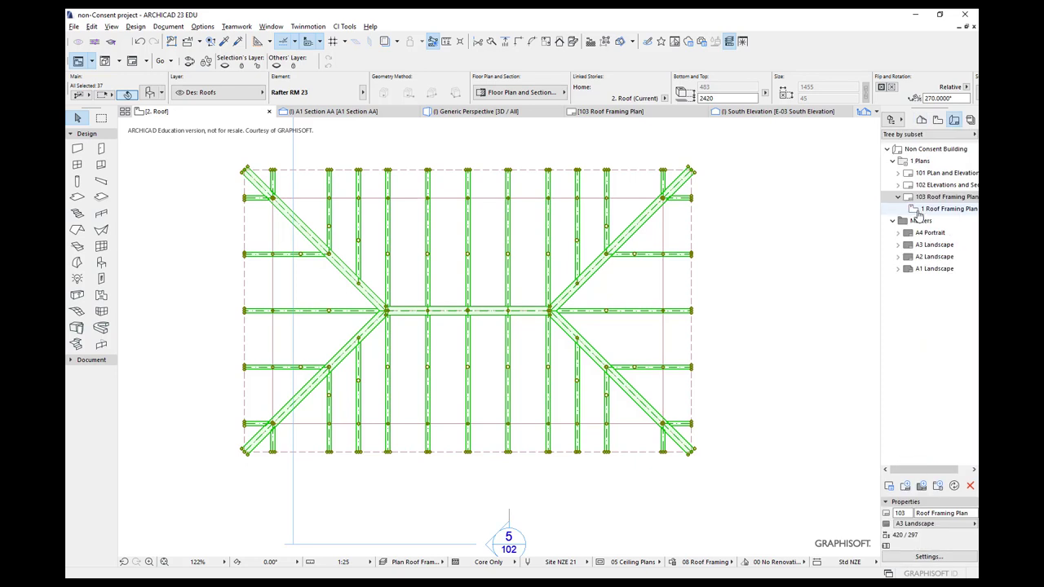
pyautogui.doubleClick(923, 198)
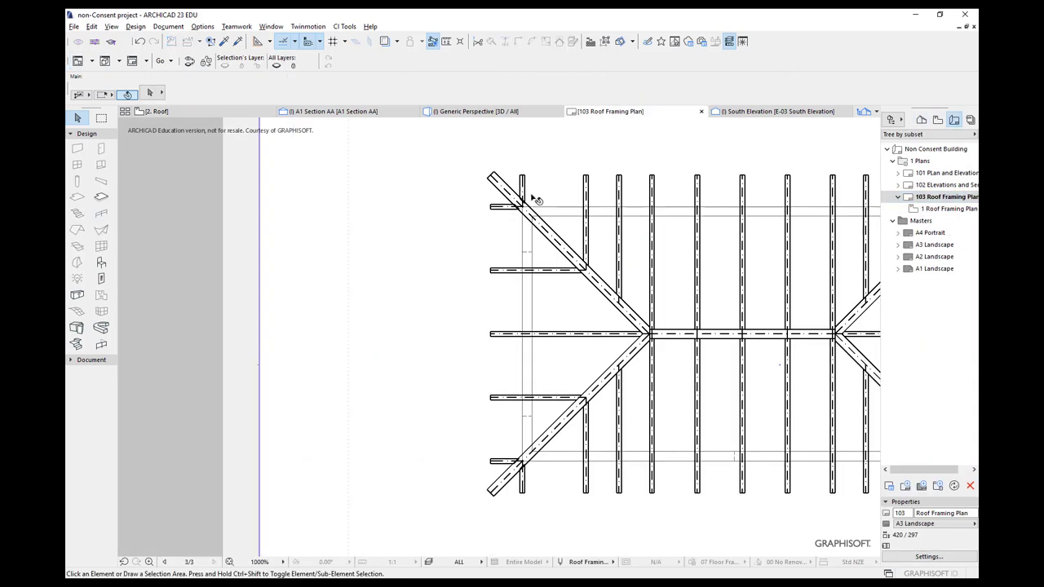
pyautogui.scroll(5, 535, 200)
pyautogui.scroll(4, 534, 200)
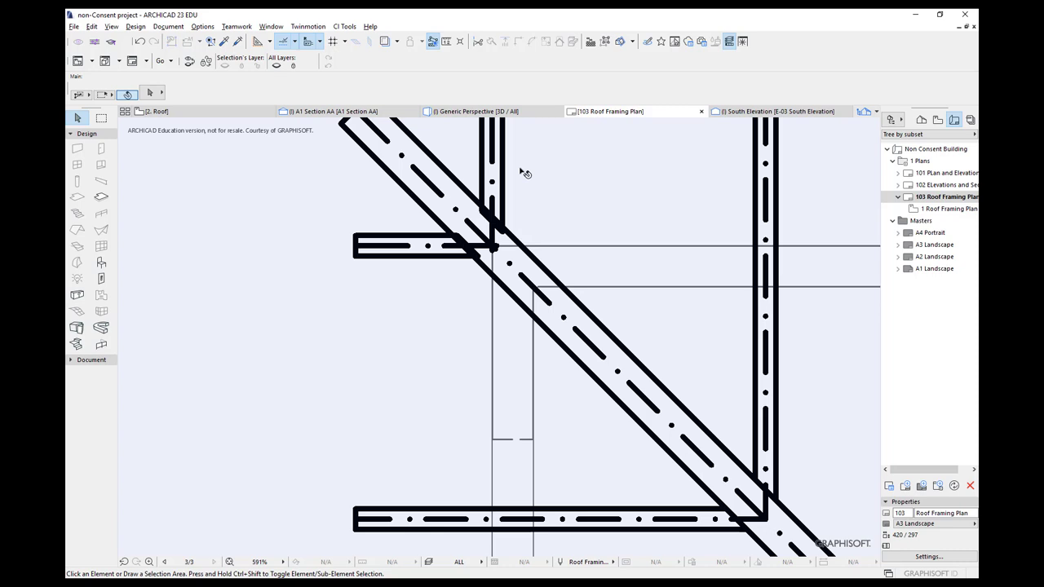
# Step: Bring up the Roof Framing Plan PDF in Adobe Acrobat Pro DC for review
pyautogui.moveTo(473, 102)
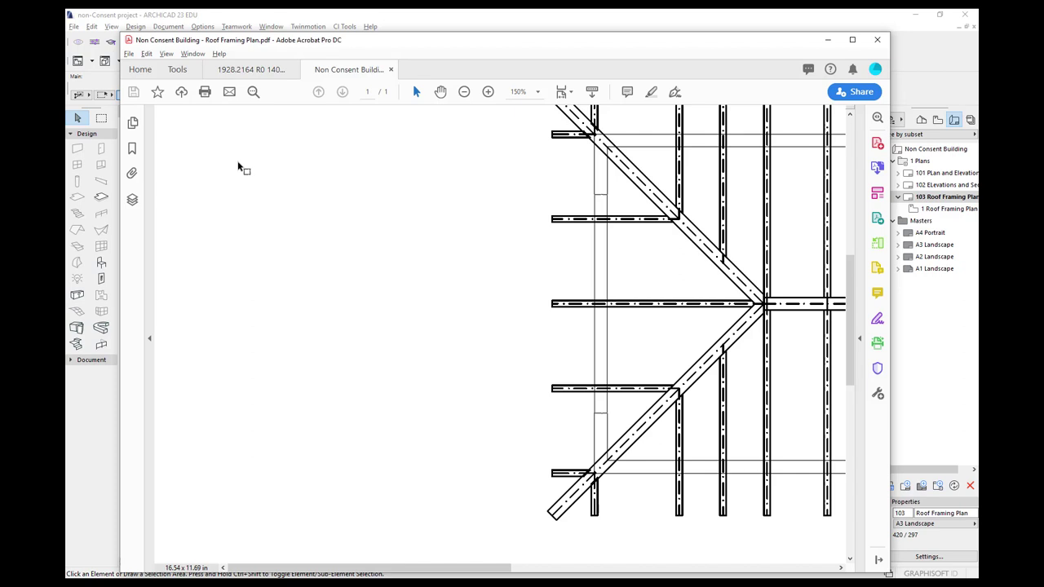
pyautogui.scroll(-5, 606, 204)
pyautogui.scroll(-3, 610, 192)
pyautogui.scroll(10, 625, 163)
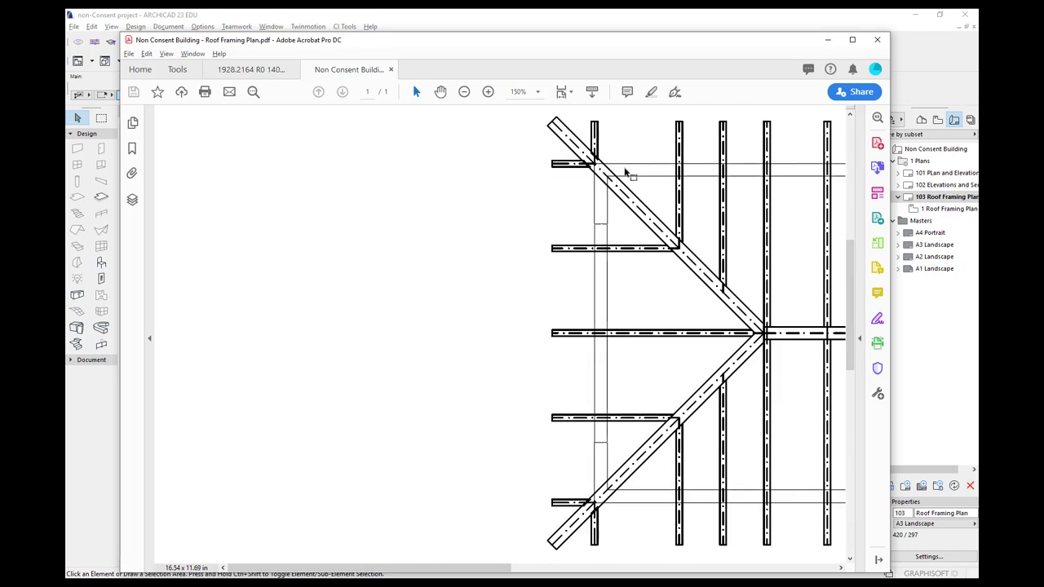
pyautogui.scroll(1, 625, 173)
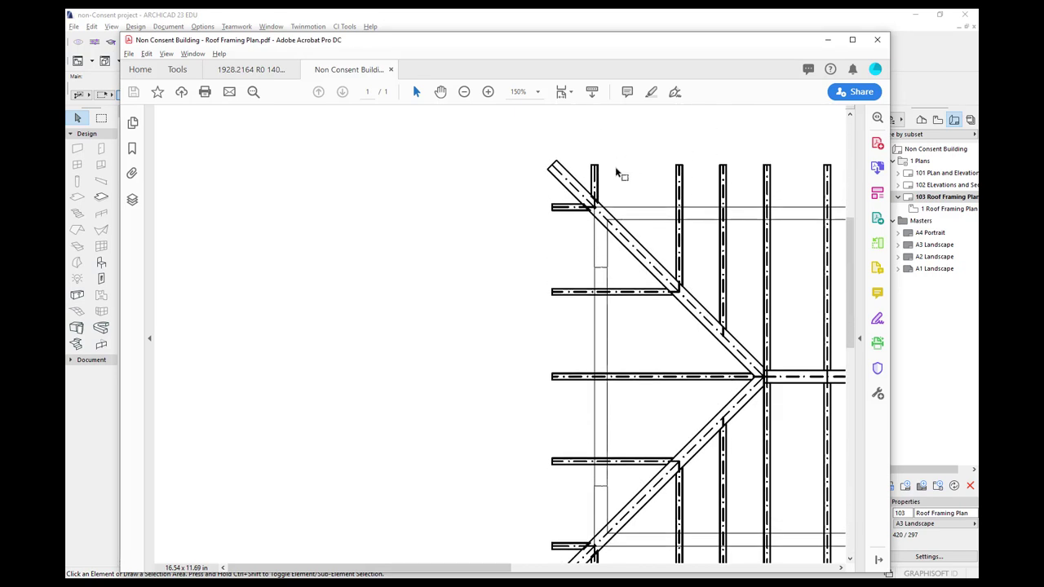
# Step: Back in ARCHICAD, create a new publisher set named 'roof framing'
pyautogui.click(306, 28)
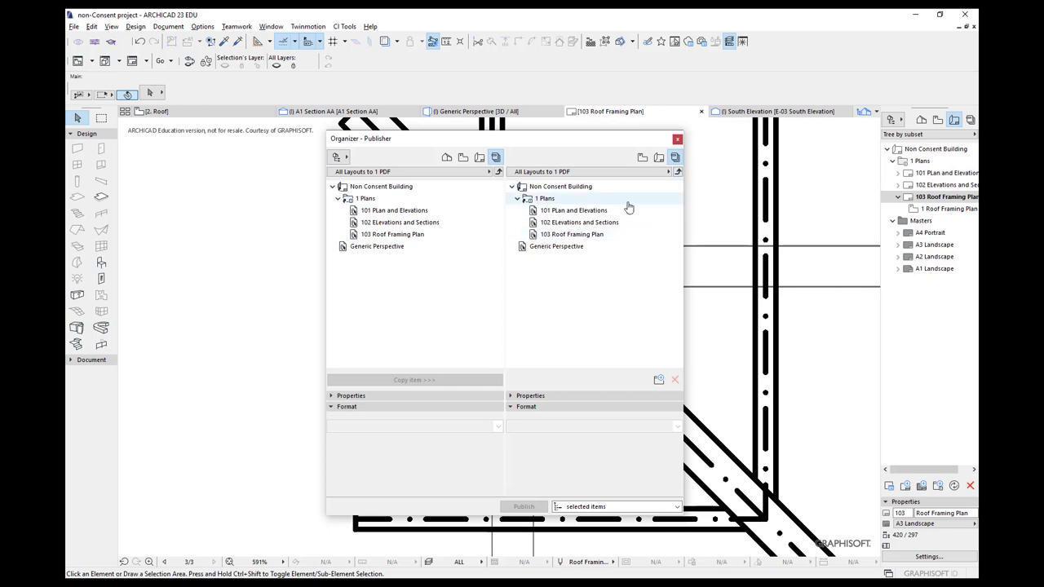
pyautogui.click(678, 172)
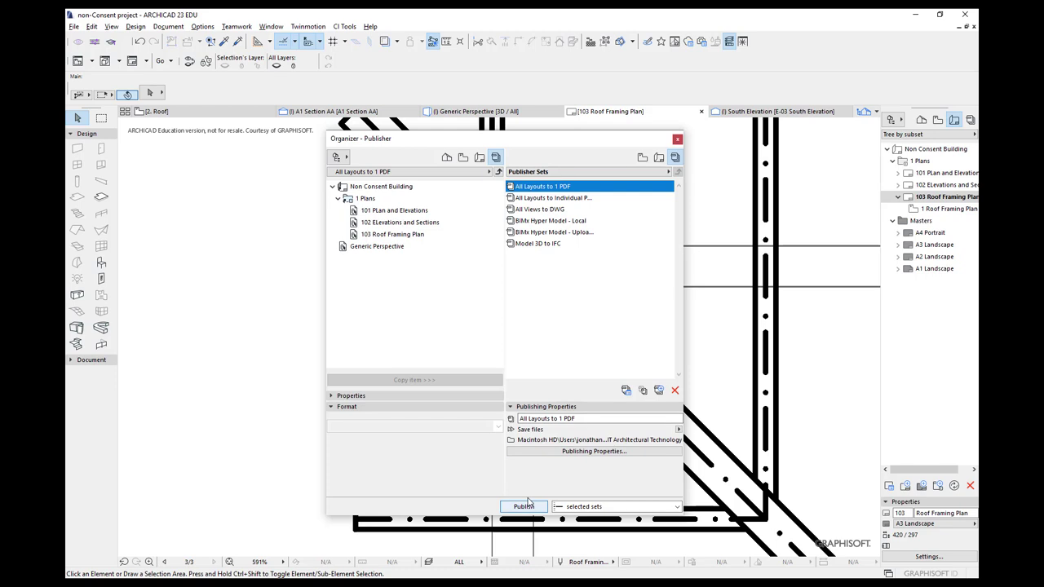
pyautogui.click(659, 392)
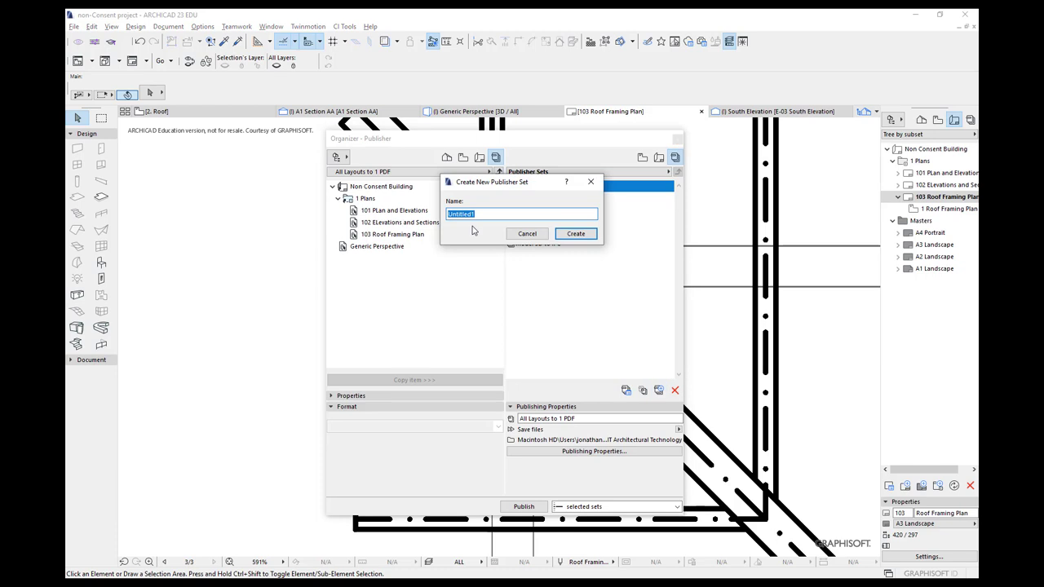
pyautogui.write('roof framing')
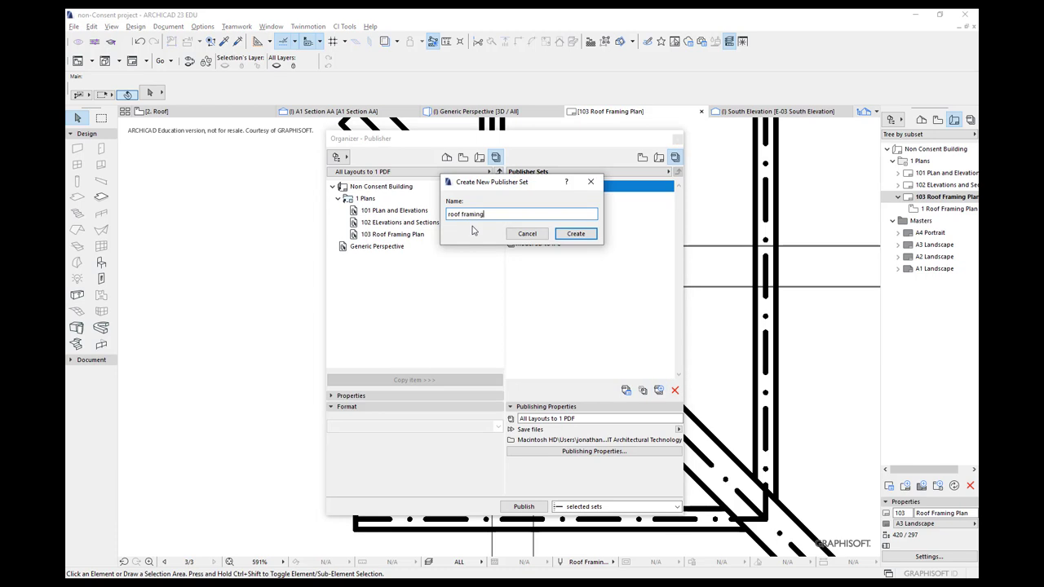
pyautogui.press('Return')
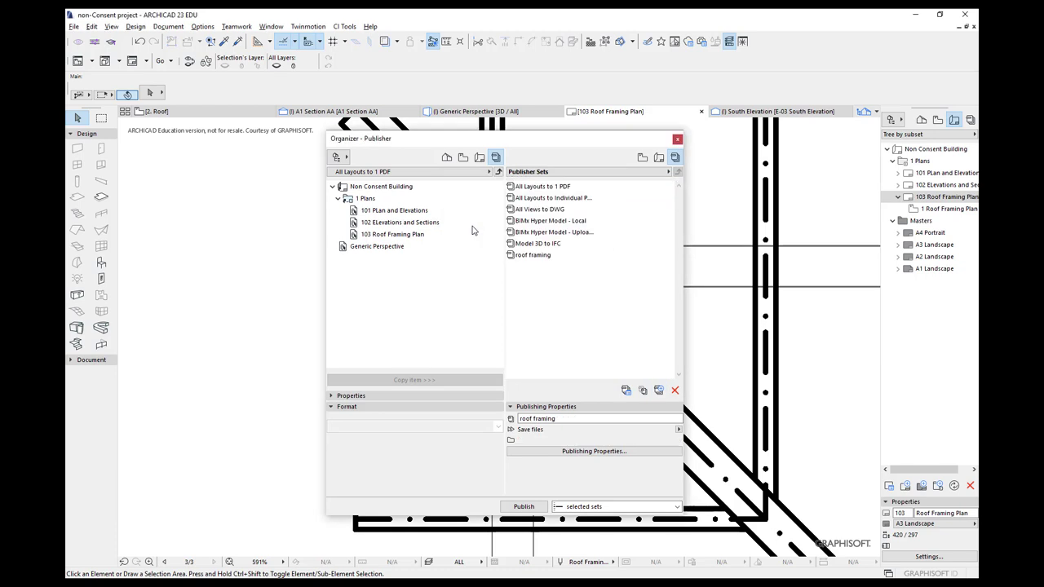
# Step: Add the 103 Roof Framing Plan layout to the roof framing set
pyautogui.doubleClick(523, 258)
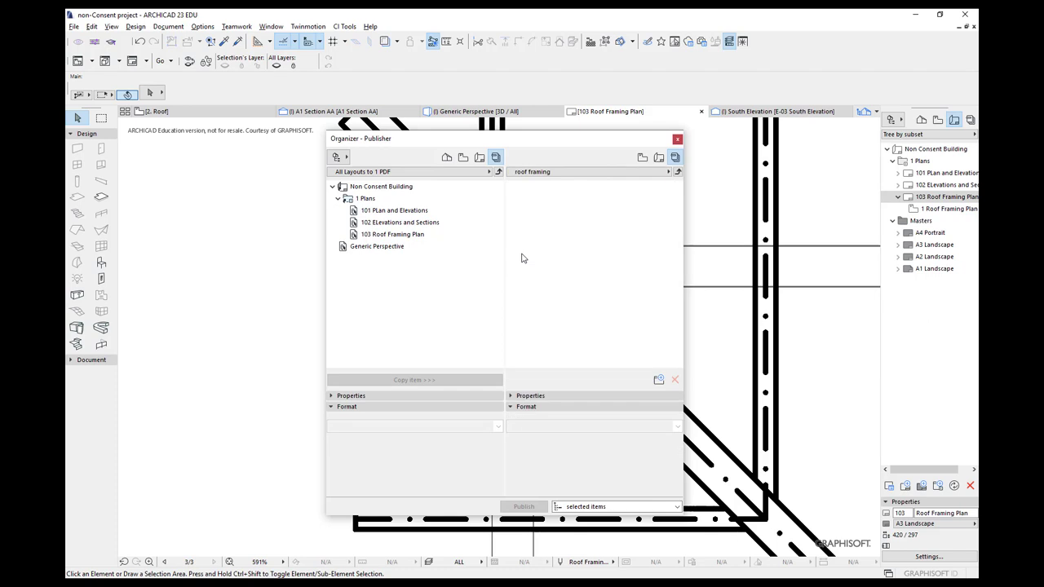
pyautogui.moveTo(398, 234); pyautogui.dragTo(601, 224)
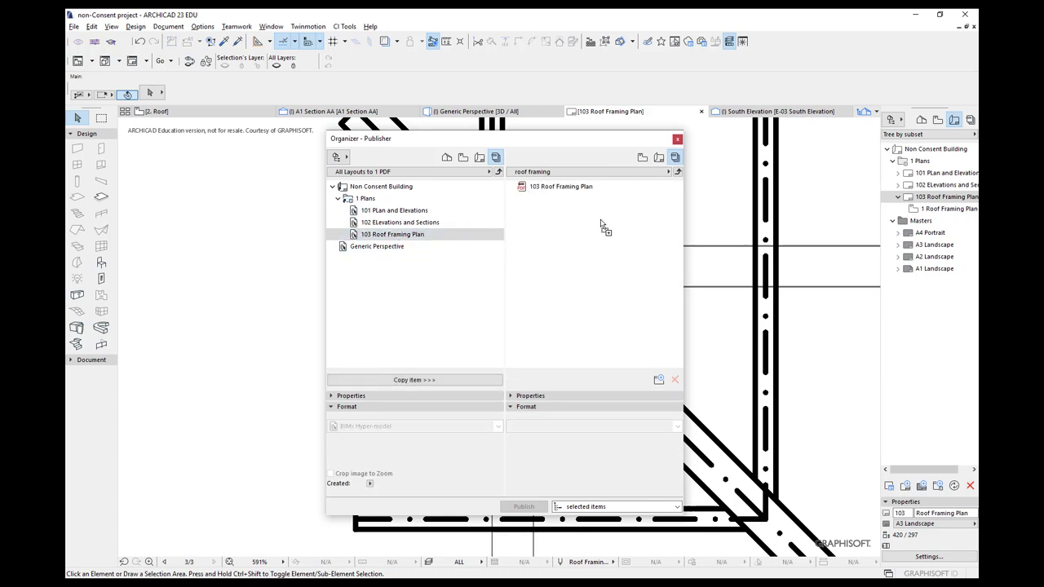
pyautogui.click(509, 396)
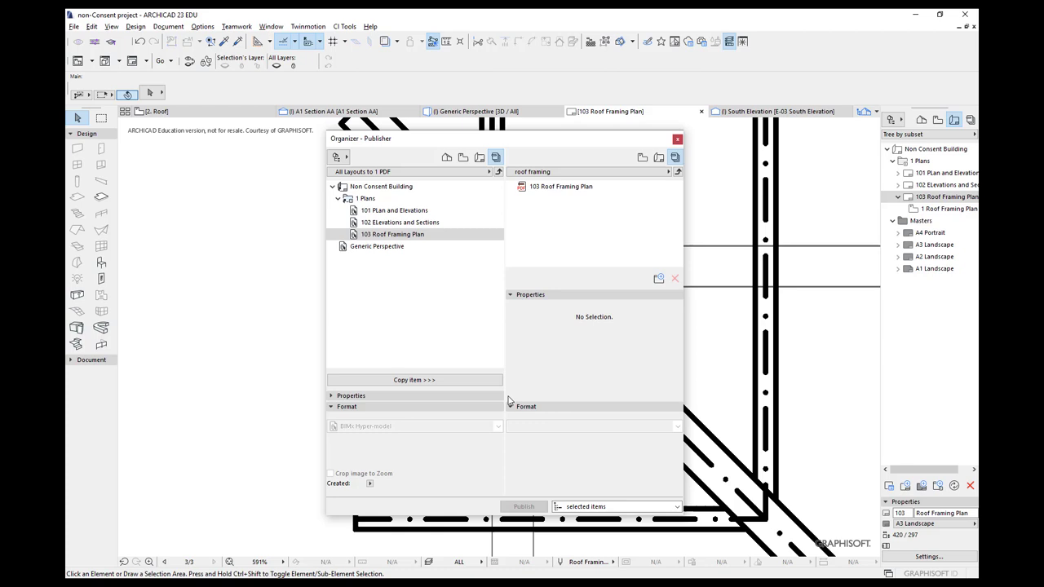
pyautogui.click(511, 295)
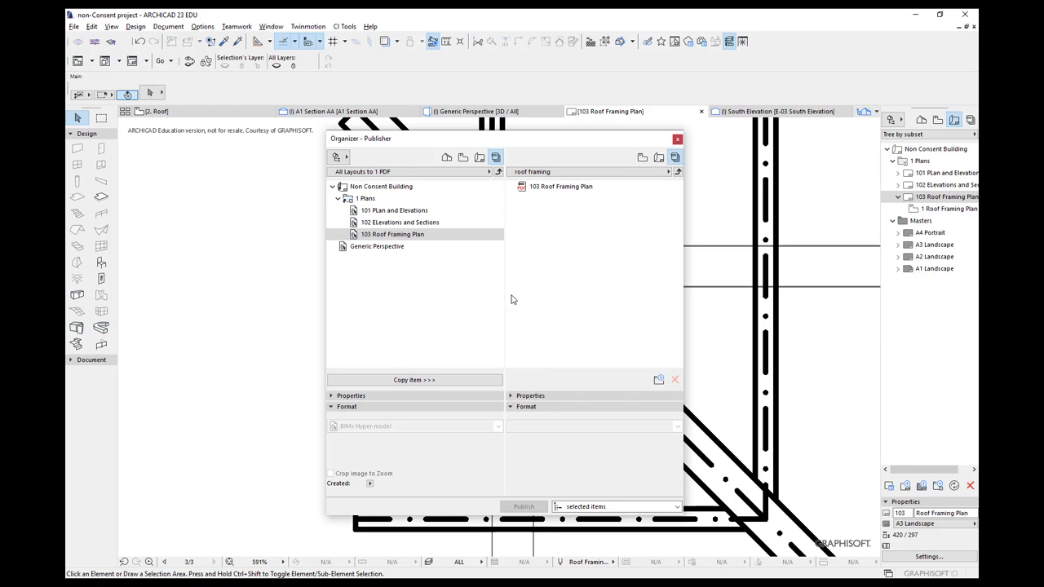
pyautogui.click(678, 174)
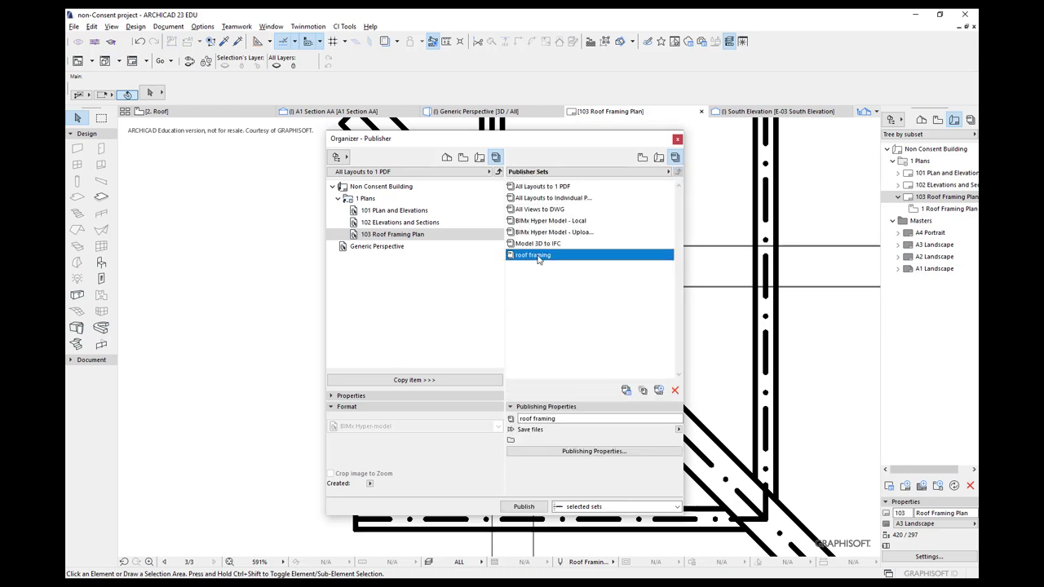
# Step: Set the roof framing set's publishing properties to a single PDF file in the Desktop folder
pyautogui.click(594, 453)
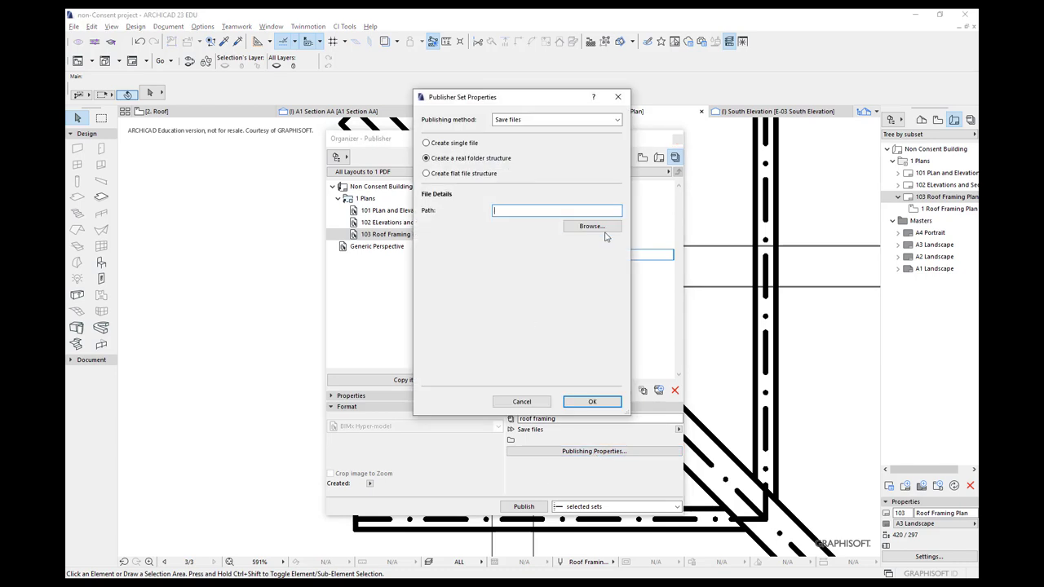
pyautogui.click(437, 144)
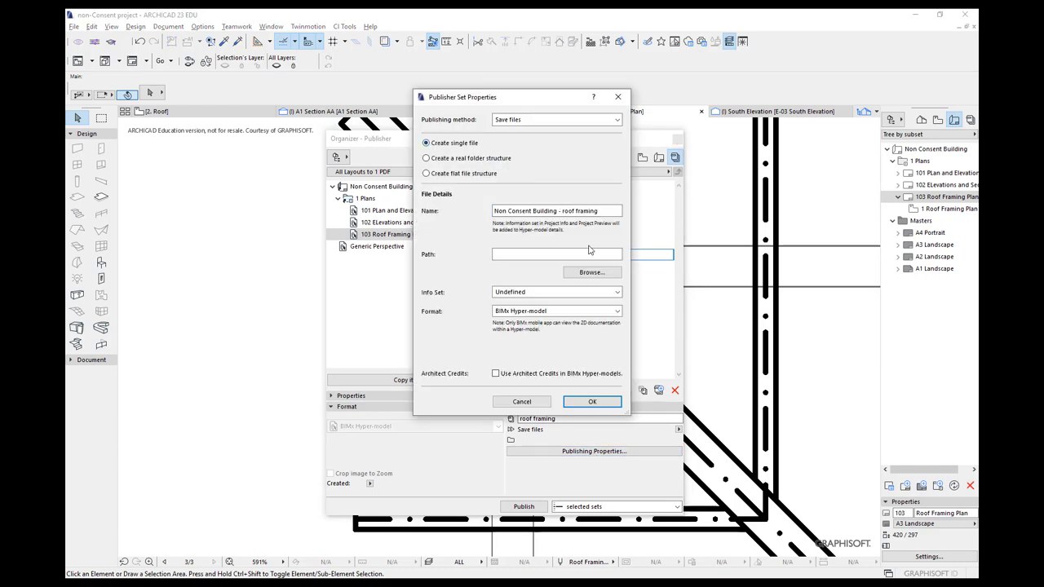
pyautogui.click(591, 272)
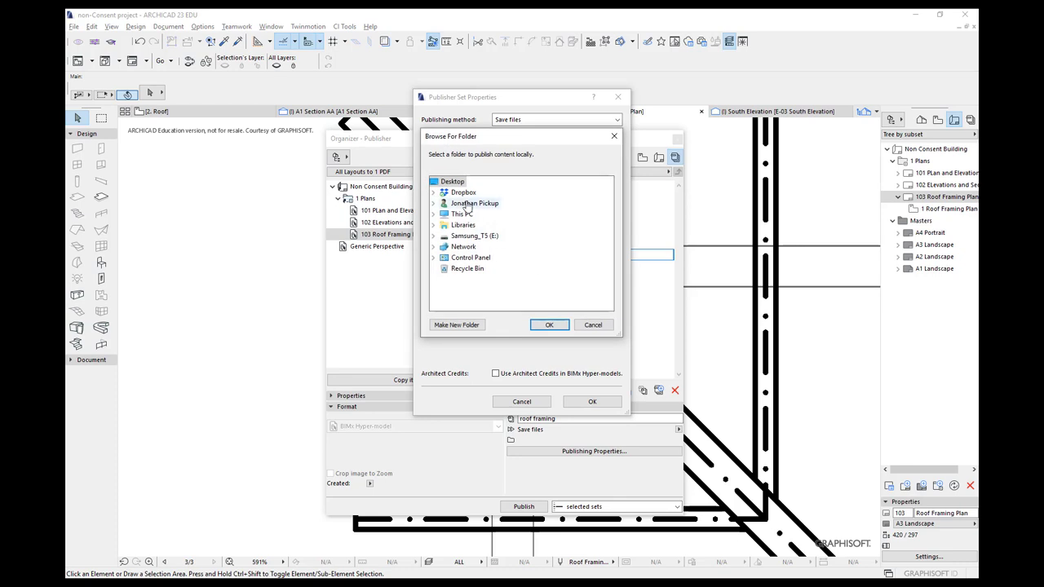
pyautogui.click(549, 325)
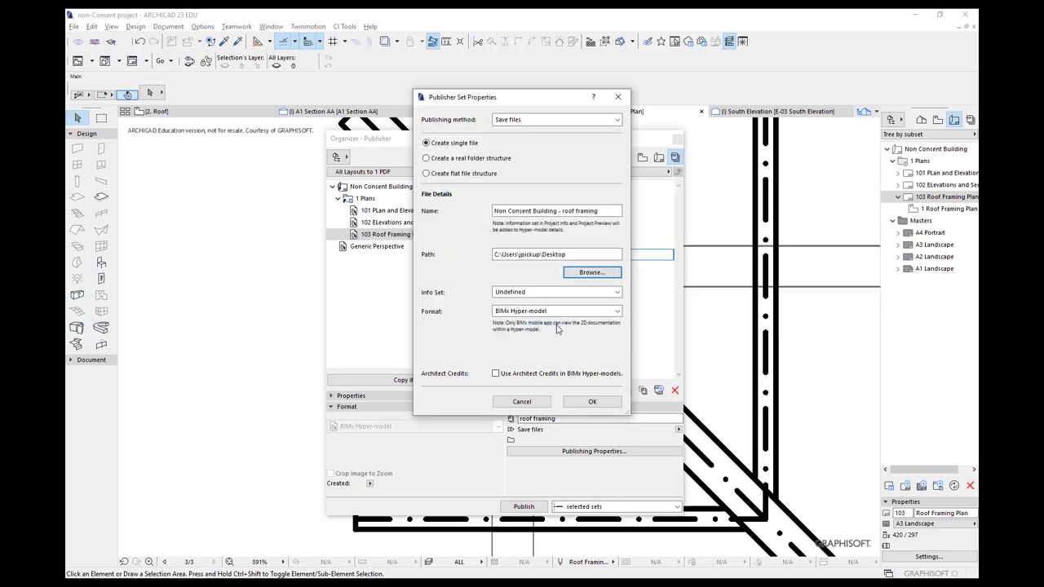
pyautogui.click(536, 310)
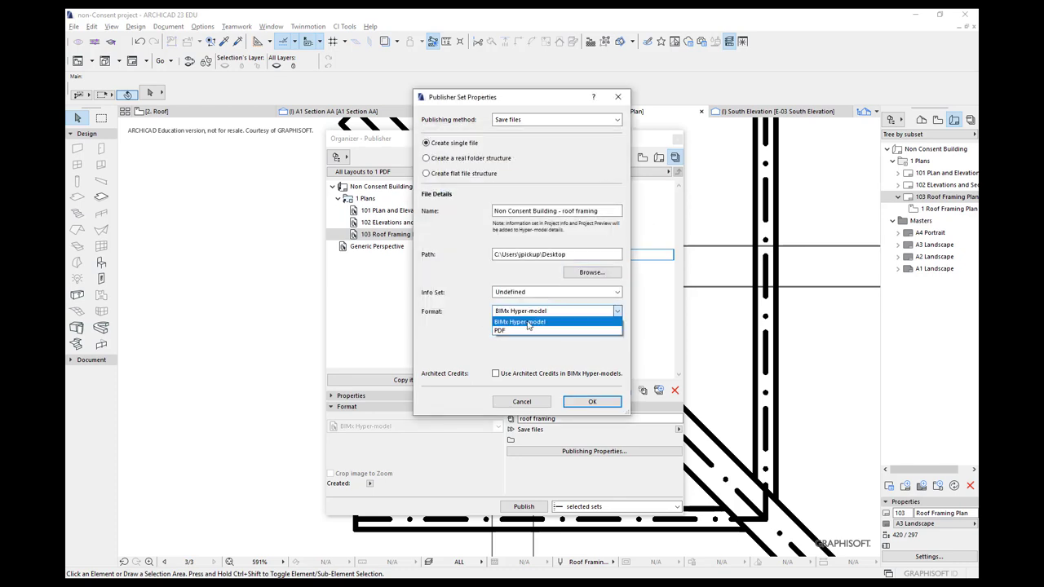
pyautogui.click(516, 330)
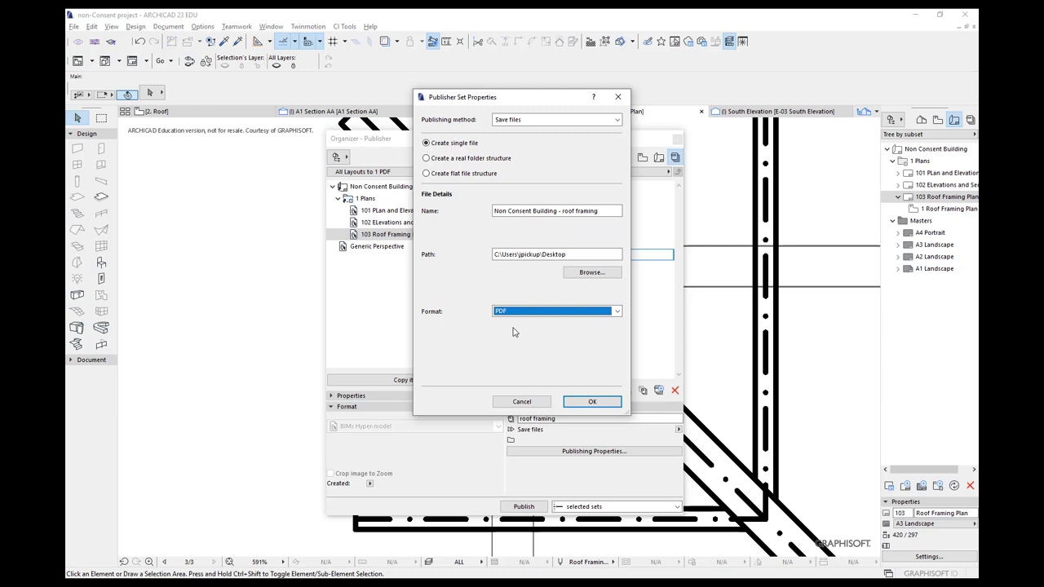
pyautogui.click(582, 403)
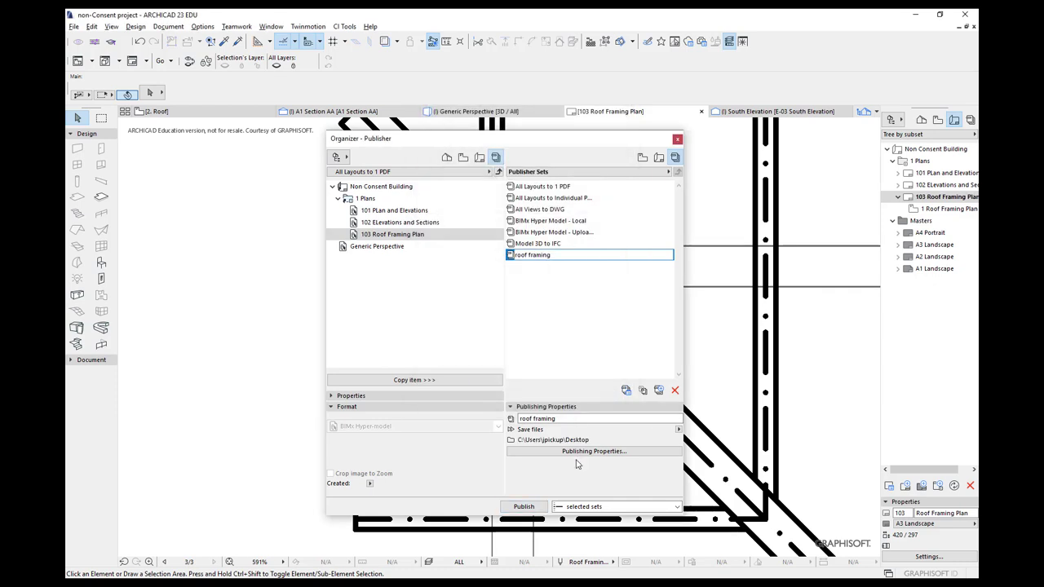
# Step: Publish 'Non Consent Building - roof framing.pdf' to the Desktop and close the Organizer
pyautogui.click(524, 507)
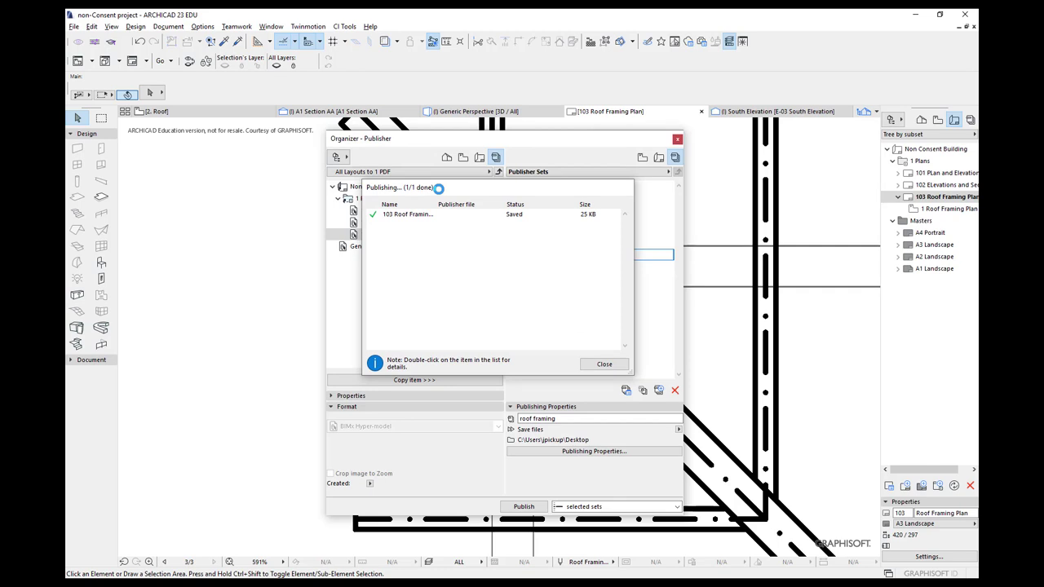
pyautogui.click(604, 366)
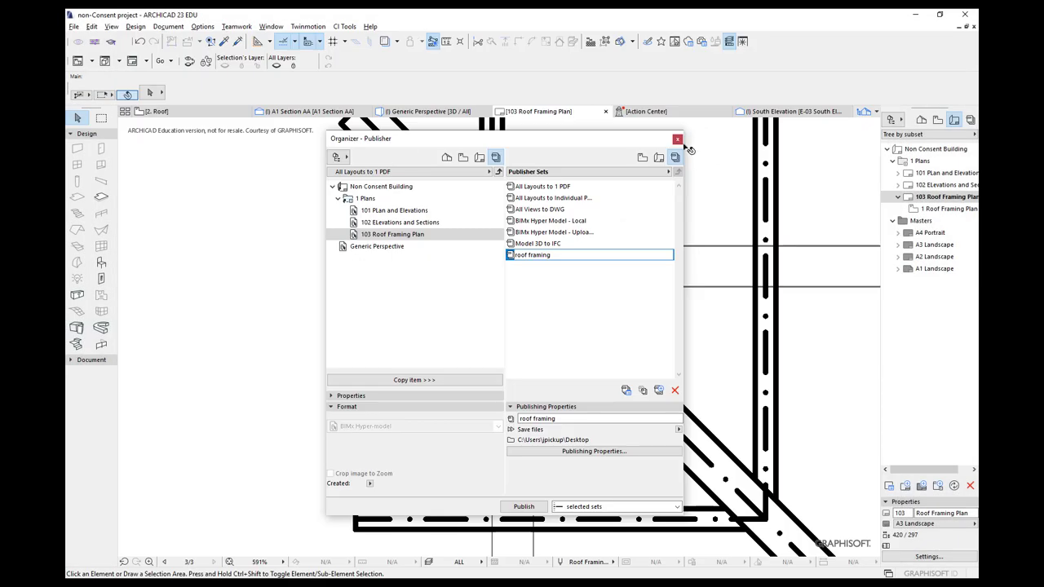
pyautogui.click(677, 139)
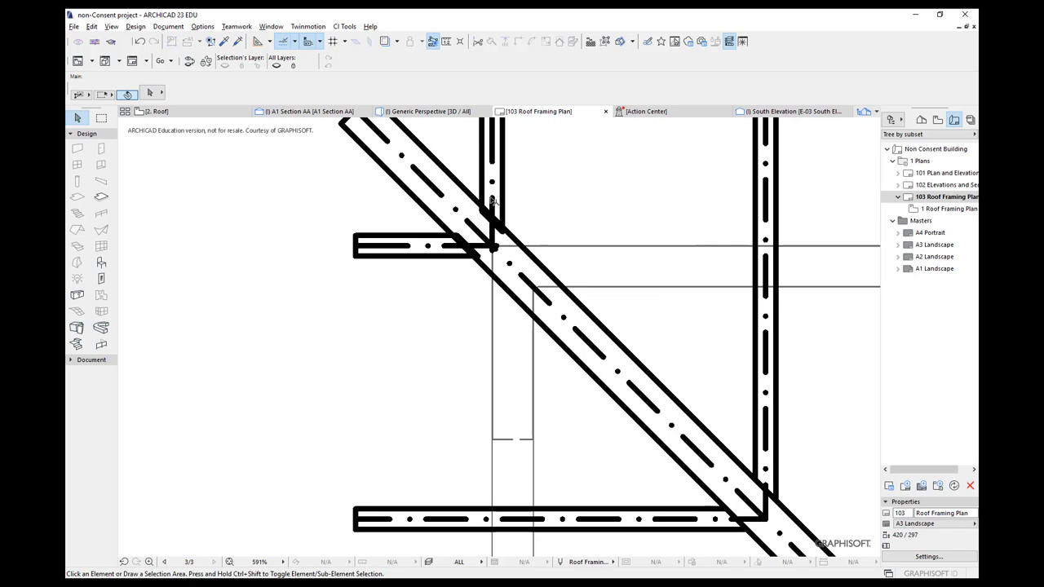
# Step: Cancel an attempted move of the placed drawing and frame the whole 1:25 Roof Framing Plan
pyautogui.click(485, 167)
pyautogui.scroll(-5, 590, 172)
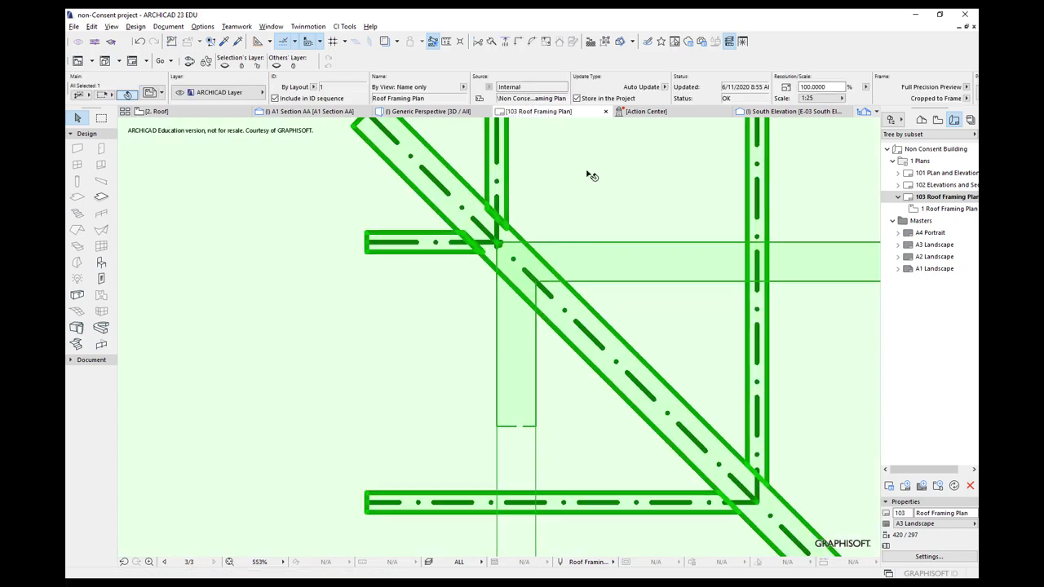
pyautogui.scroll(2, 590, 172)
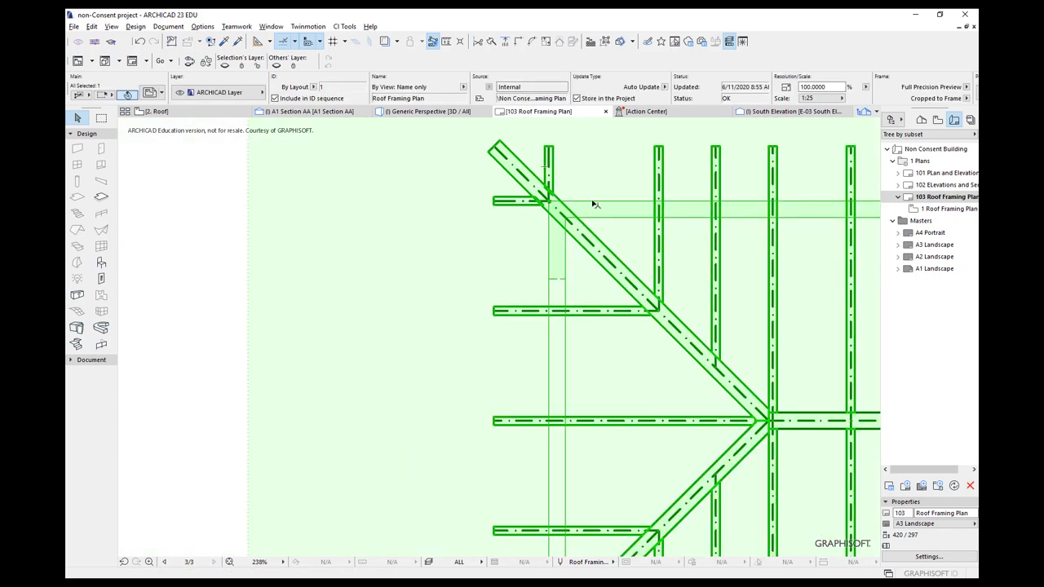
pyautogui.click(602, 178)
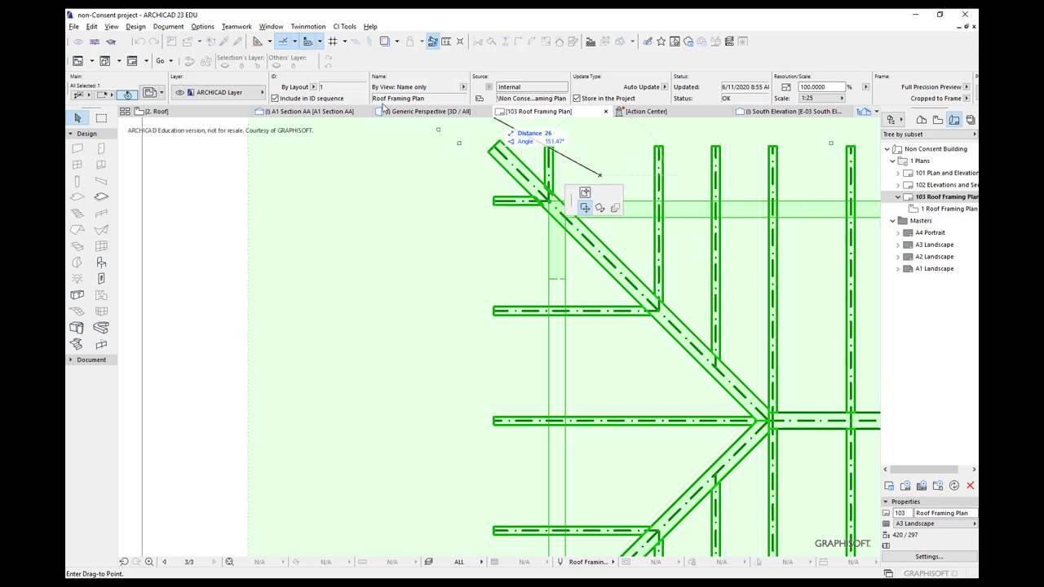
pyautogui.press('Escape')
pyautogui.press('Escape')
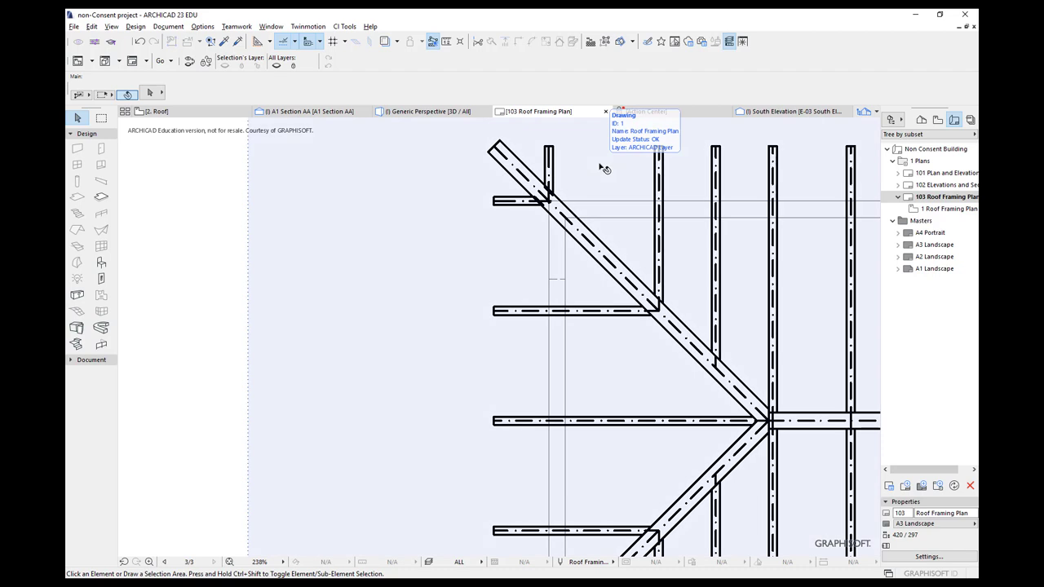
pyautogui.scroll(-5, 602, 169)
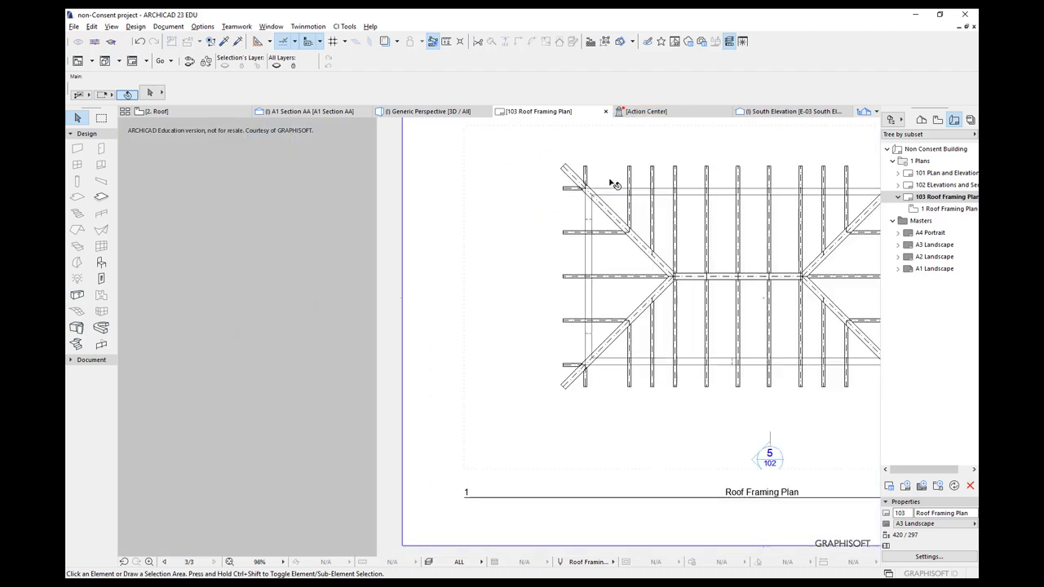
pyautogui.moveTo(630, 177); pyautogui.dragTo(440, 215, button='middle')
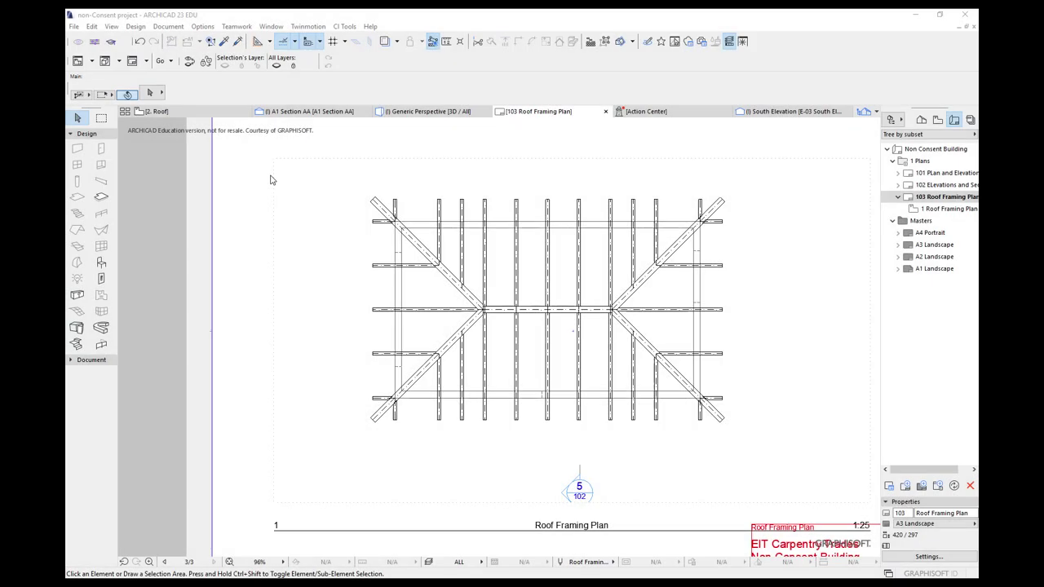
# Step: On the 2. Roof plan, tick Override Object's Pens for the rafters' floor-plan symbols
pyautogui.click(219, 111)
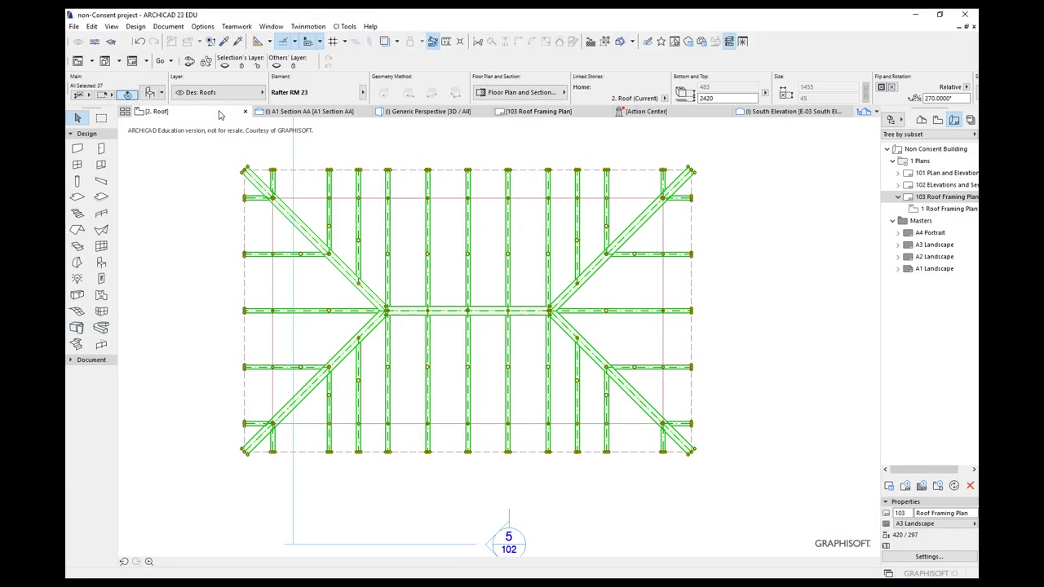
pyautogui.moveTo(471, 181)
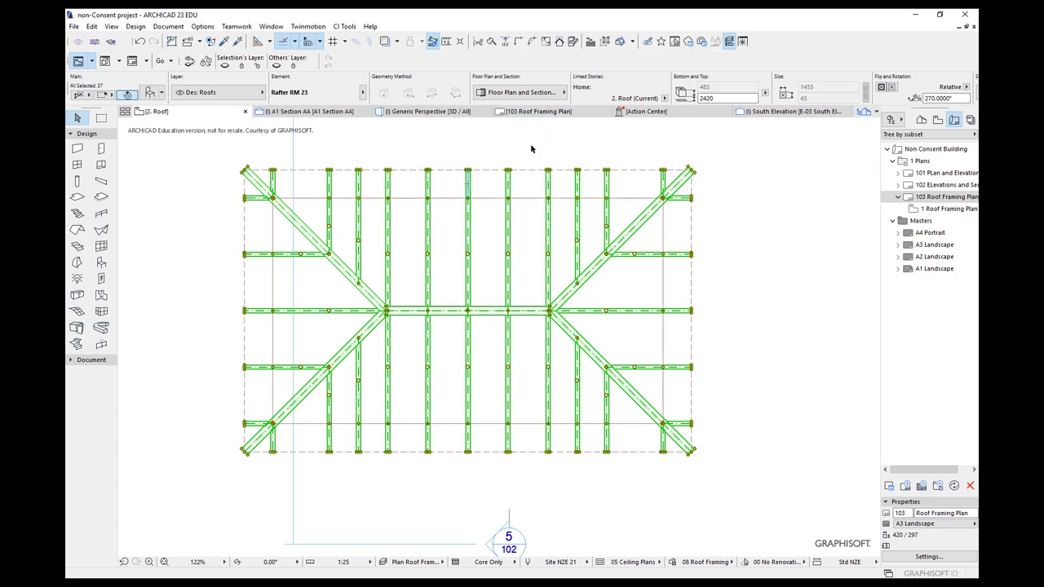
pyautogui.click(564, 92)
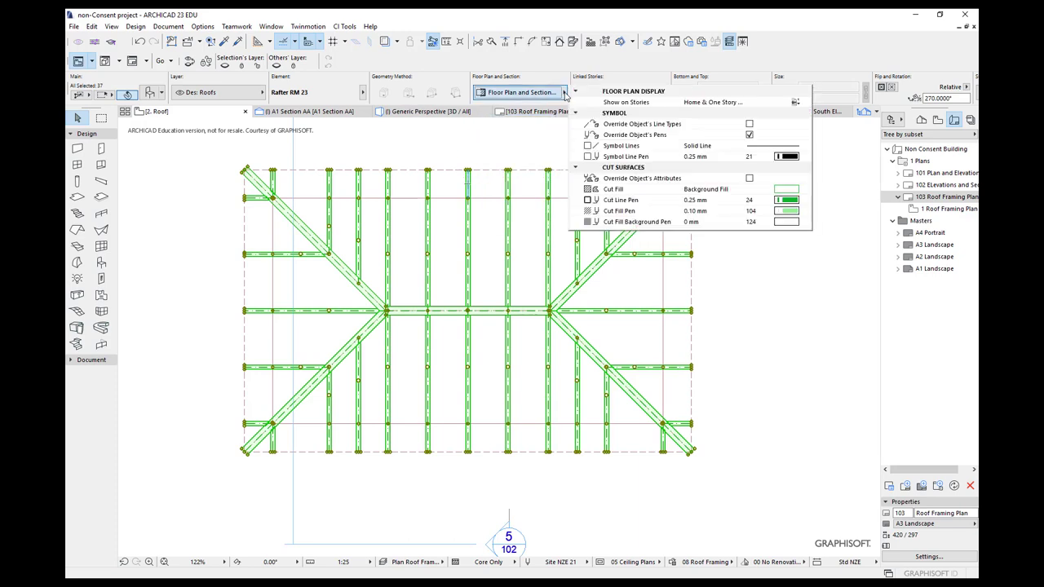
pyautogui.click(750, 135)
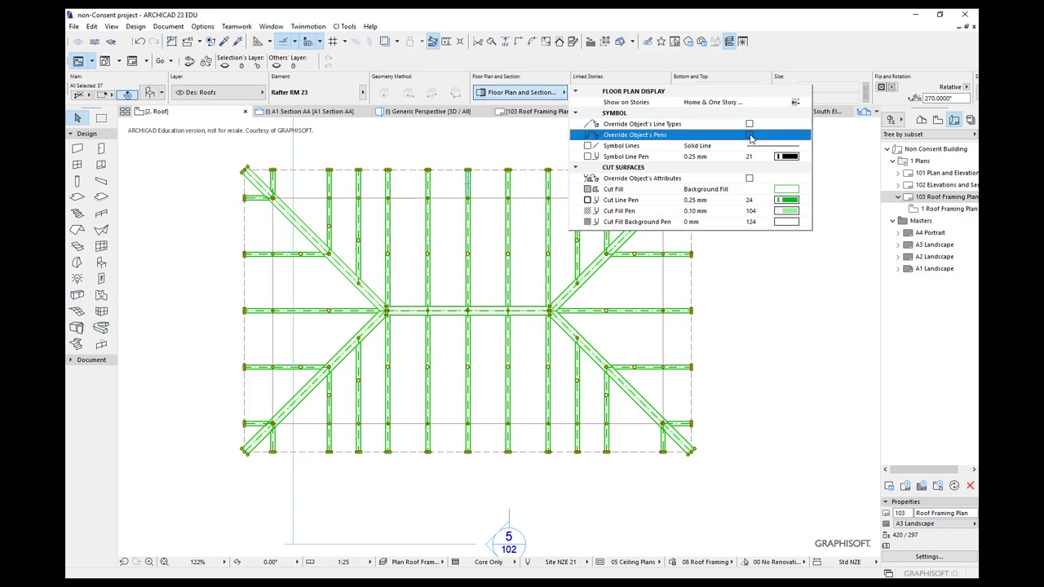